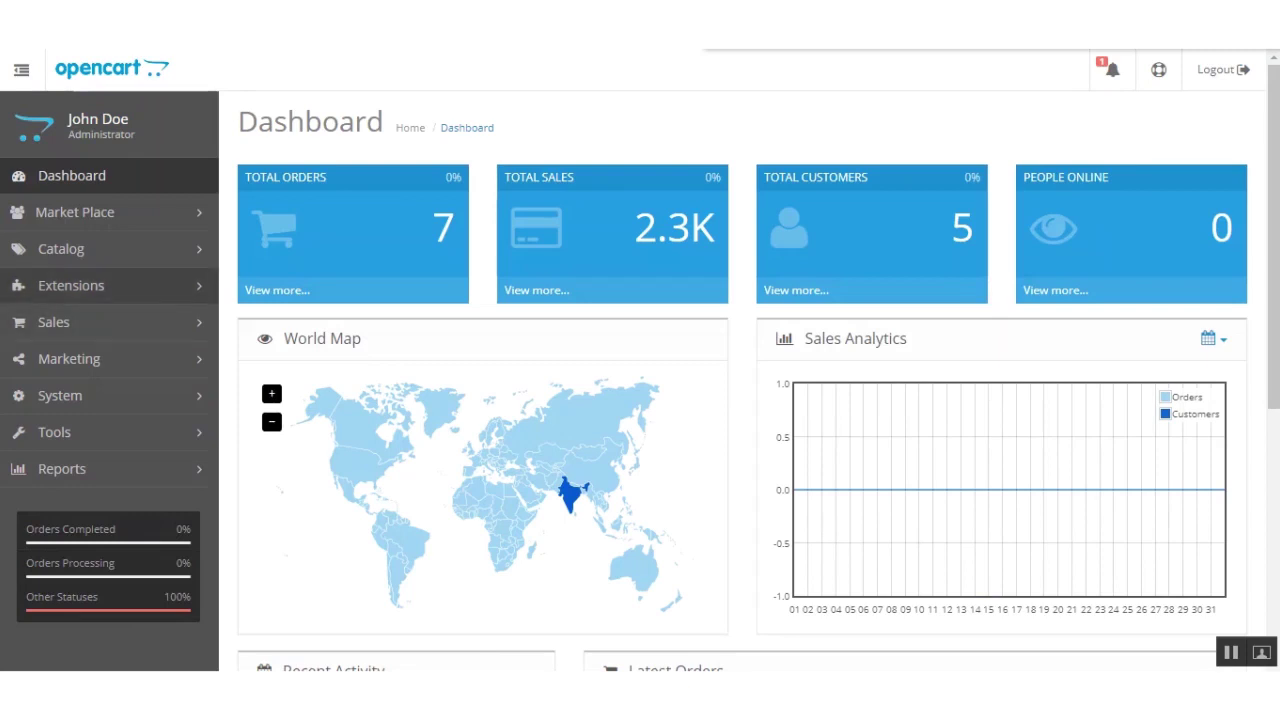
Open the Marketplace Hyperlocal module's settings from the list of installed extension modules
click(71, 285)
click(74, 397)
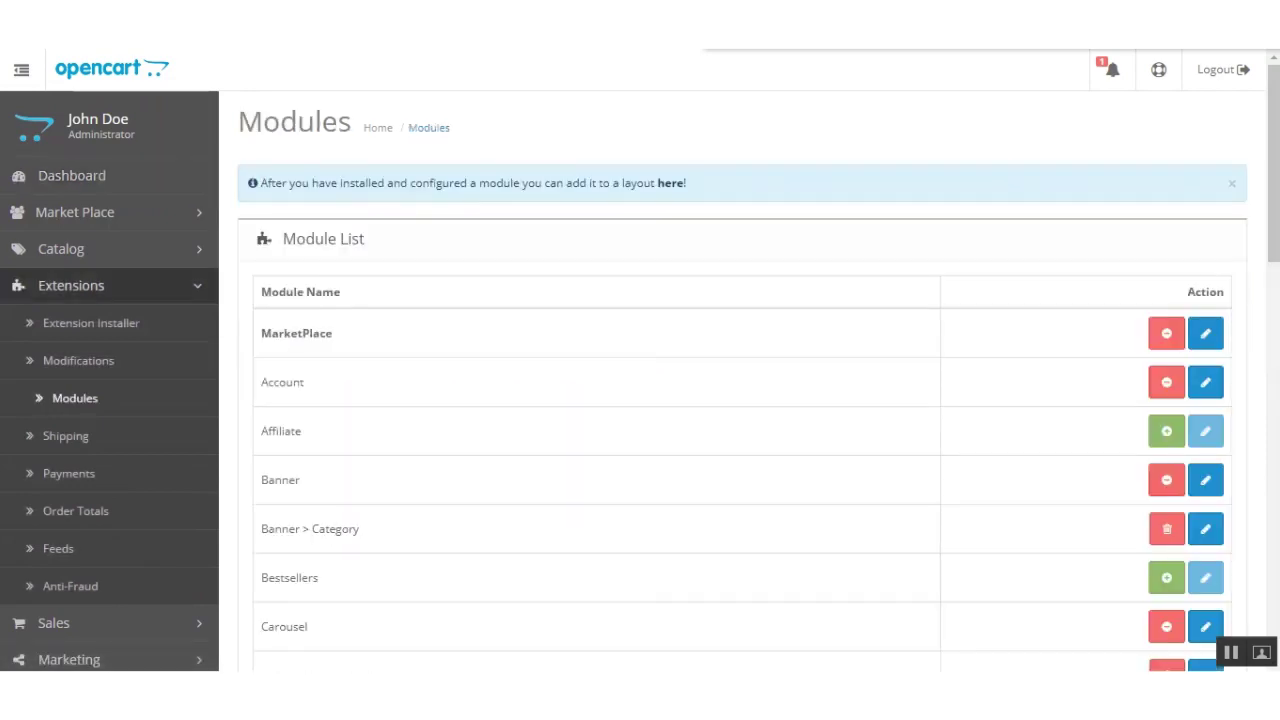
scroll(600, 300, down, 4)
scroll(640, 300, down, 8)
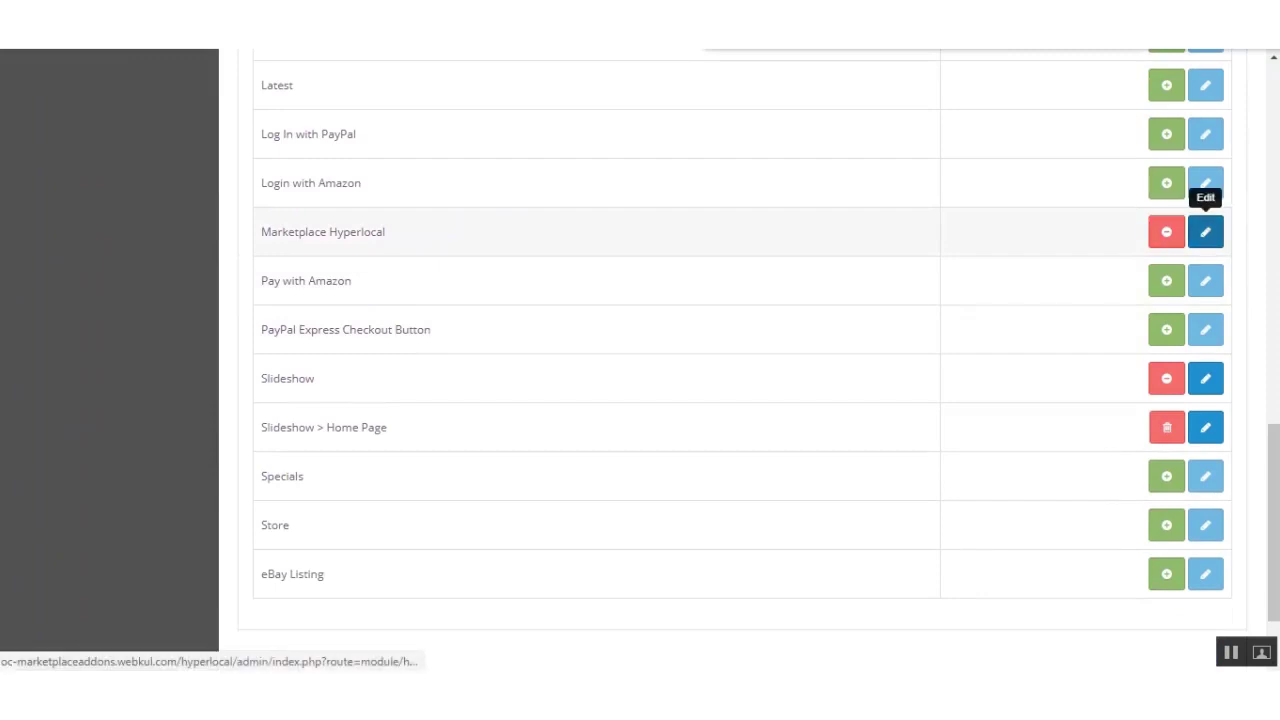
click(1205, 231)
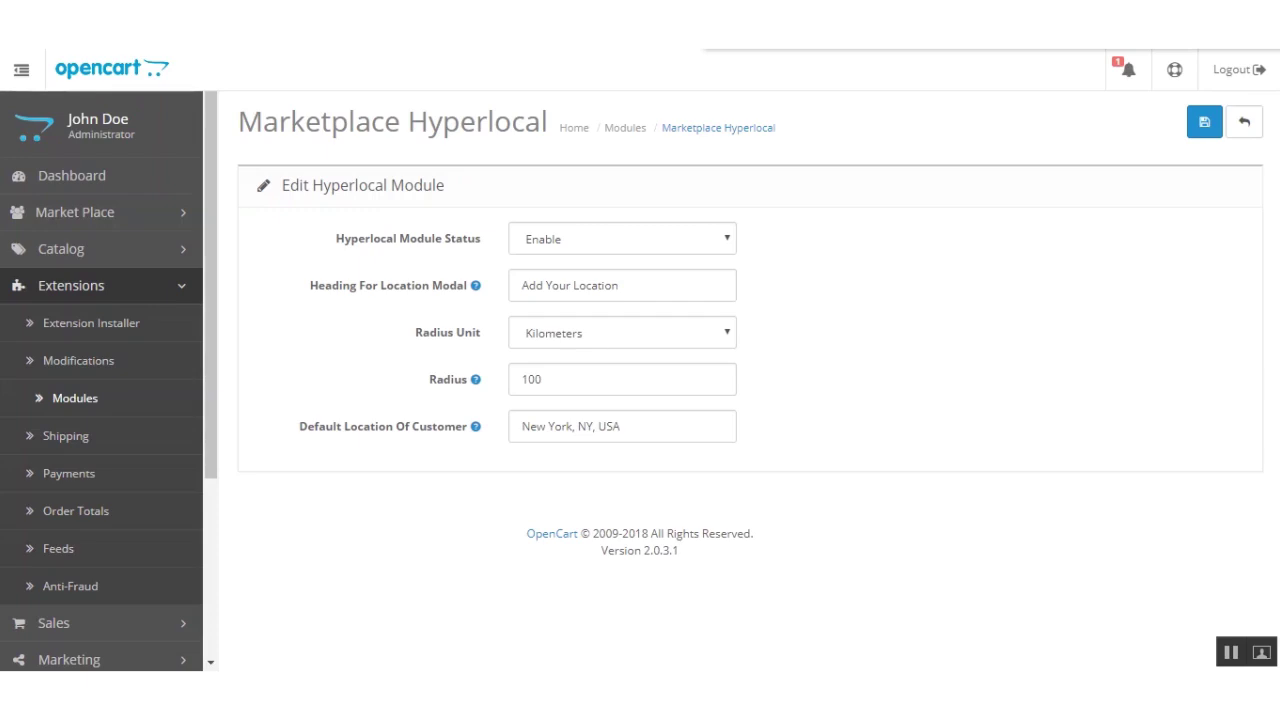
Open the Hyperlocal Shipping method's settings from the list of shipping extensions
click(65, 436)
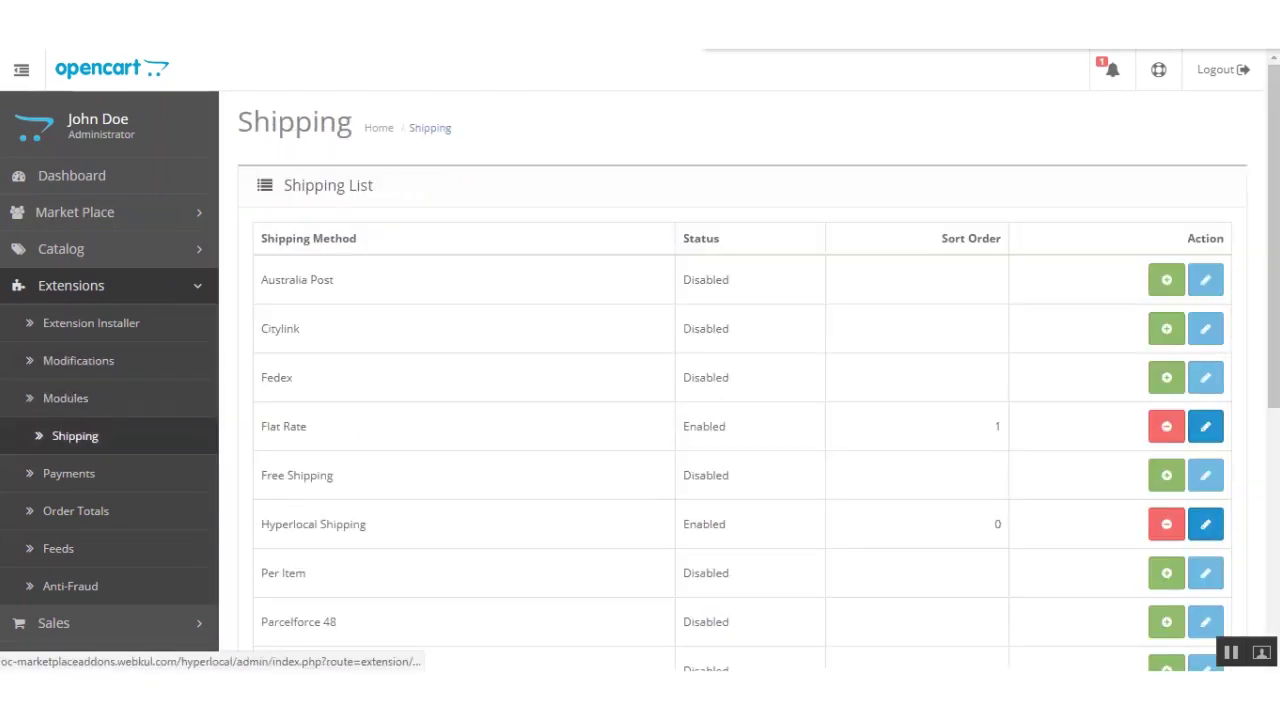
scroll(640, 400, down, 2)
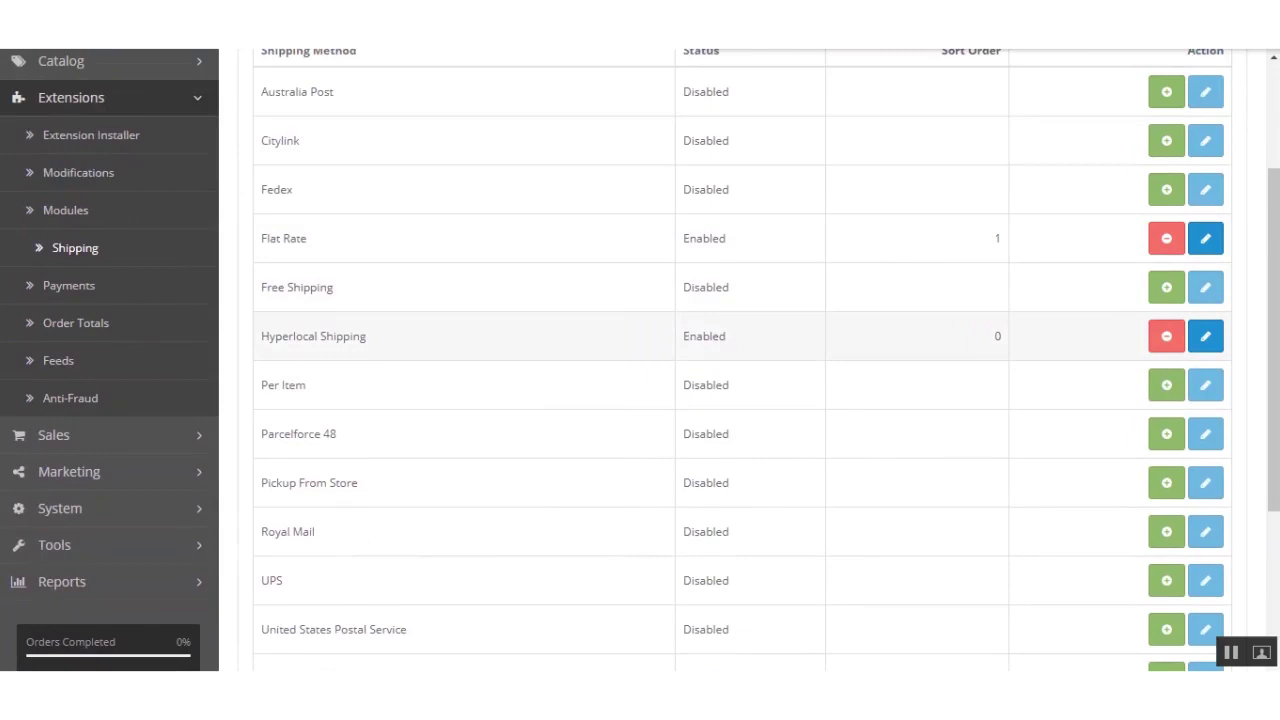
click(1205, 336)
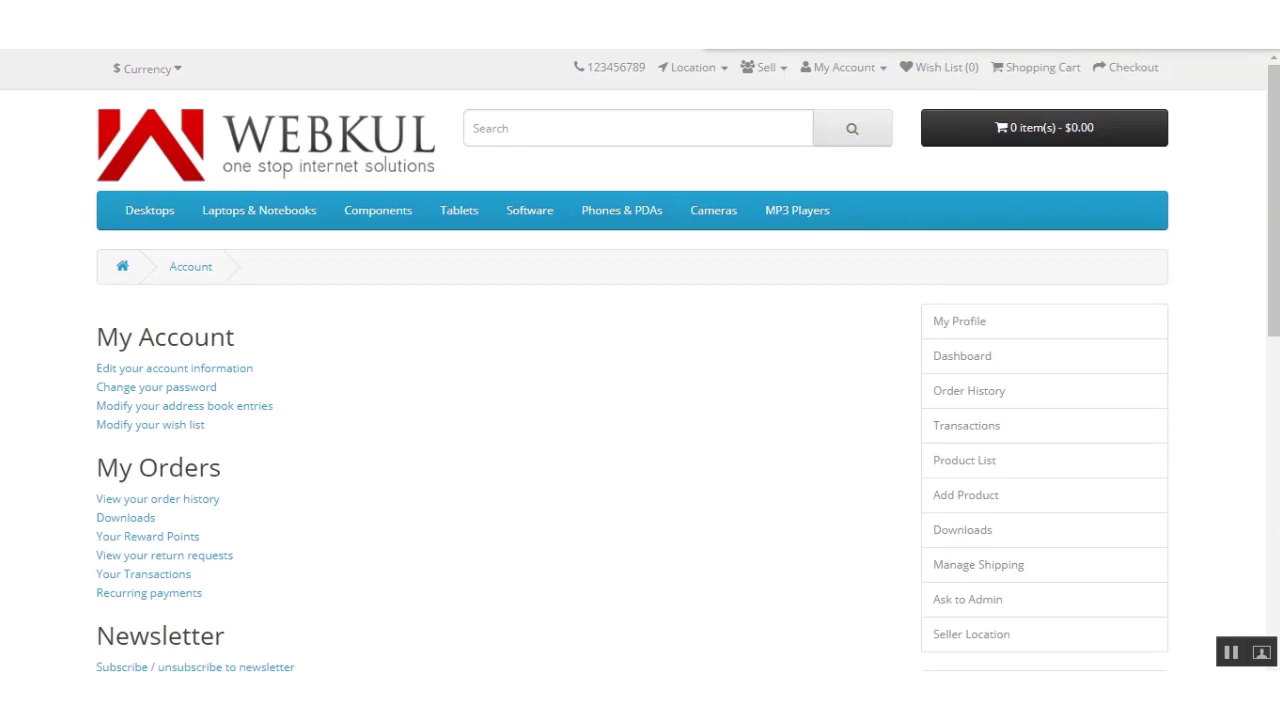
In the storefront seller account, open the form for adding a seller location
scroll(640, 360, down, 2)
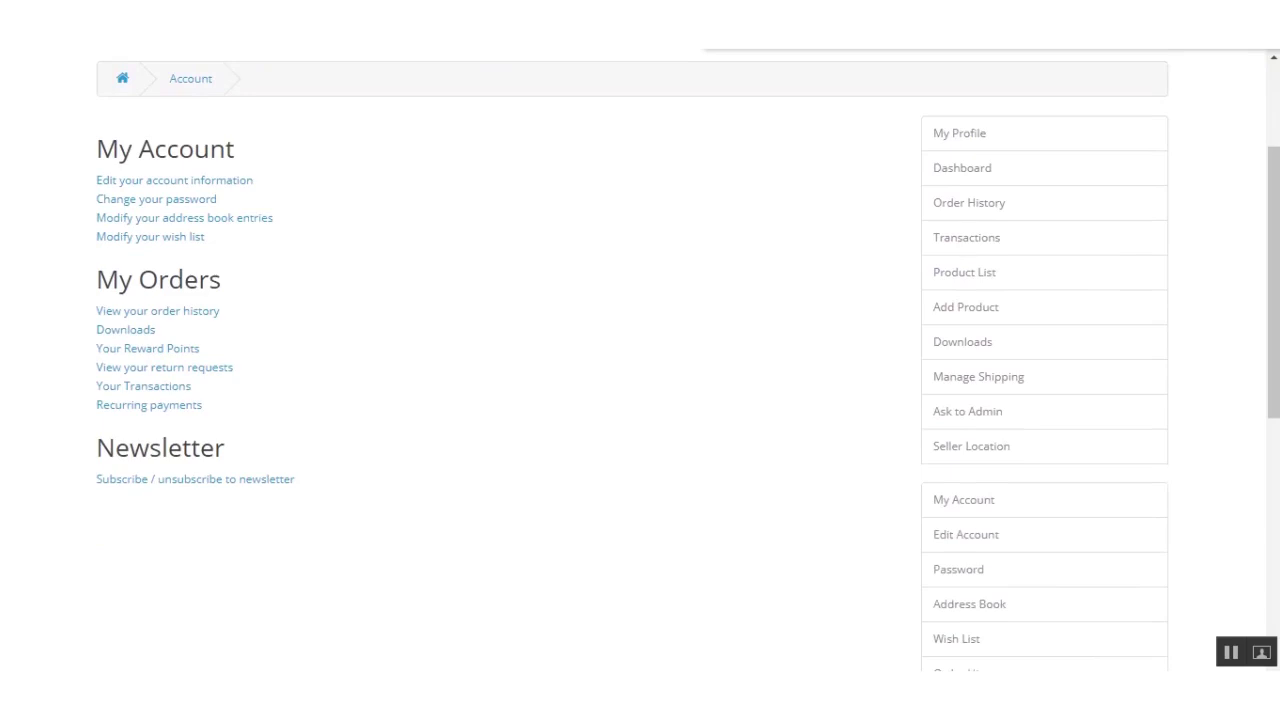
click(971, 446)
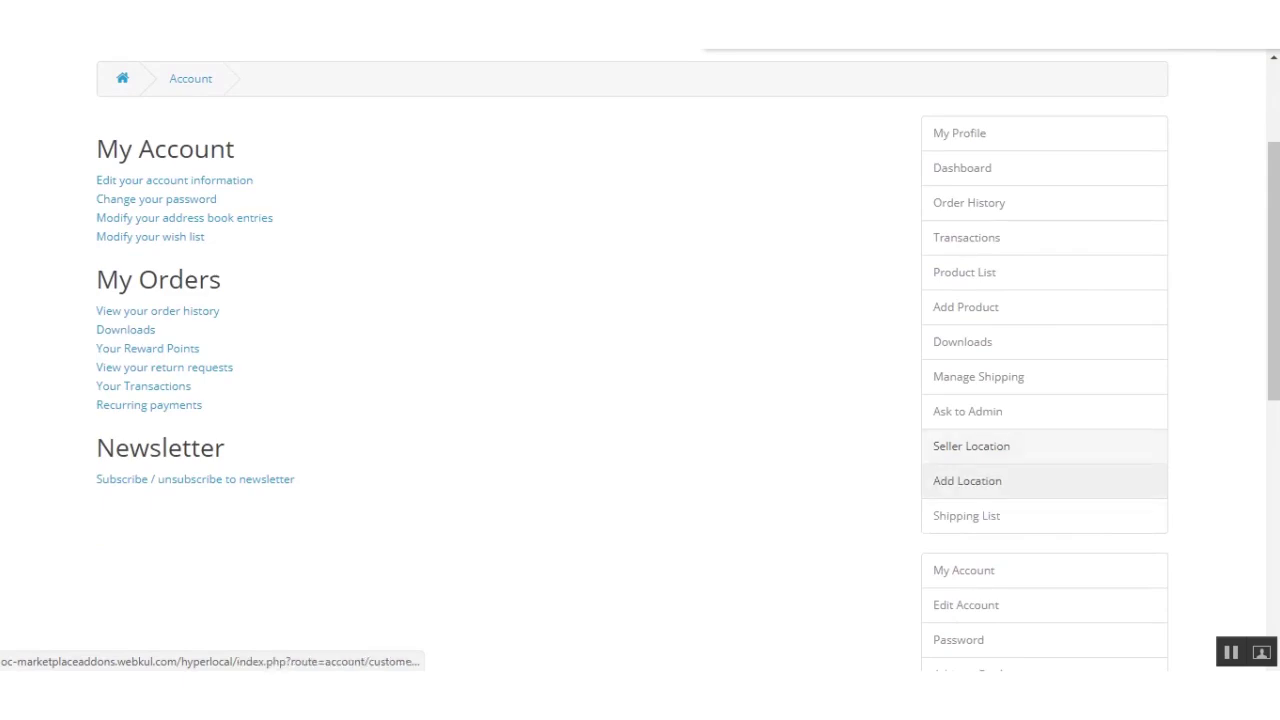
click(967, 481)
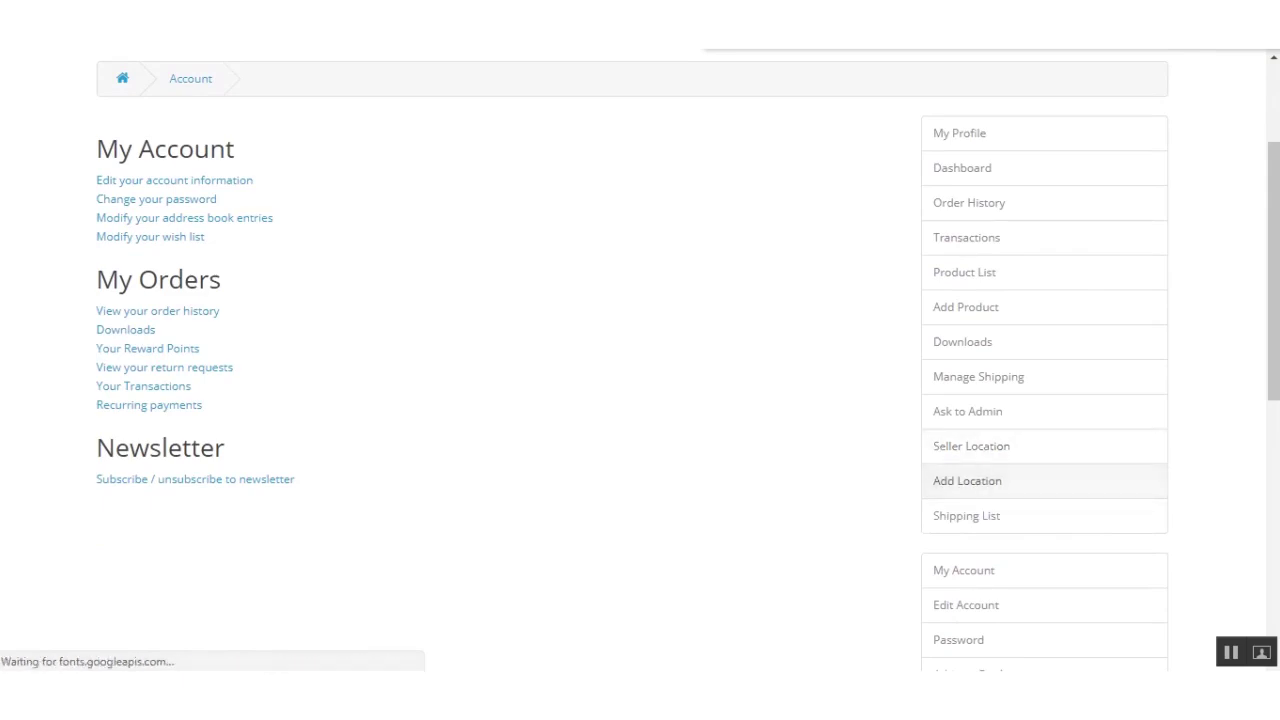
scroll(640, 400, down, 3)
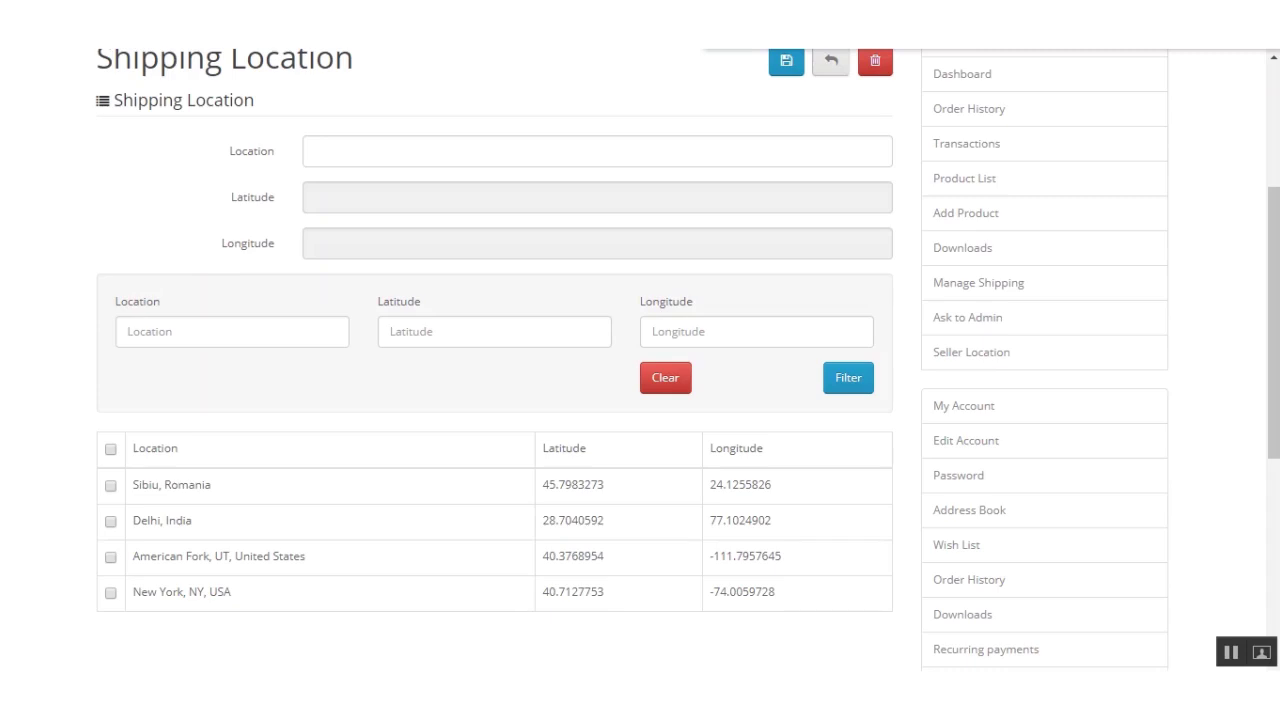
Add California, USA as a shipping location for the seller and save it
click(316, 151)
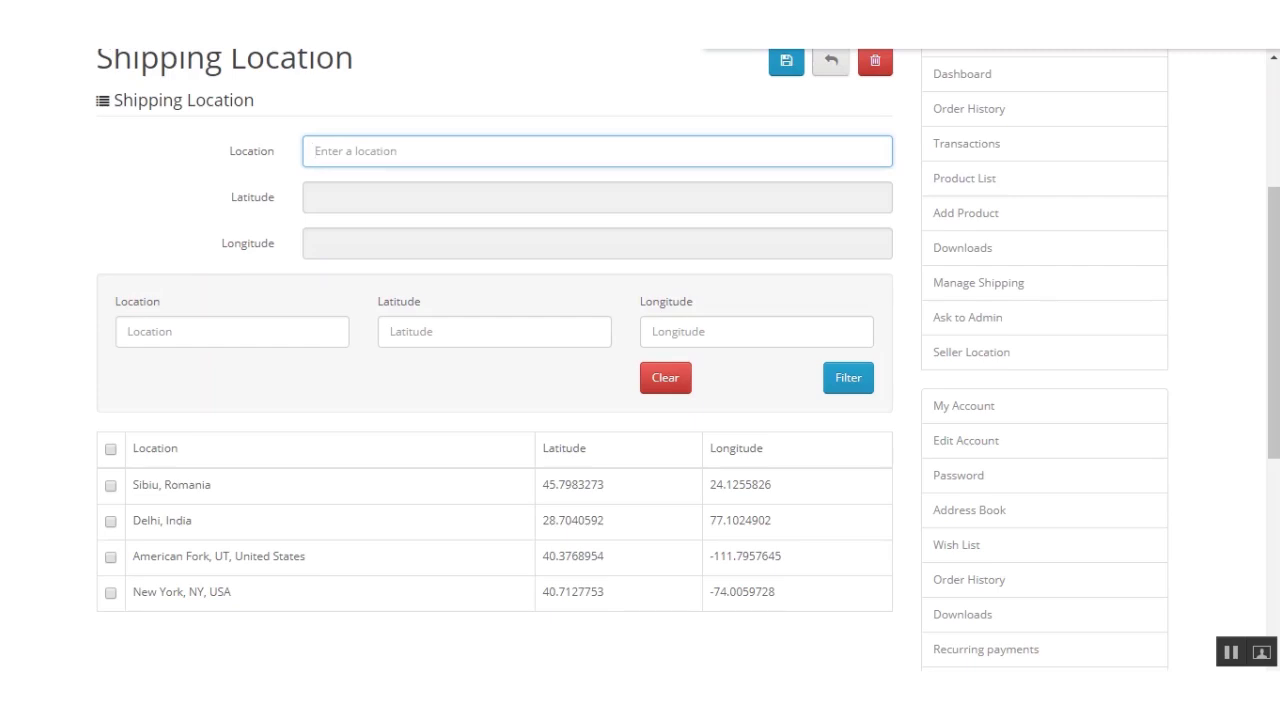
text(califor)
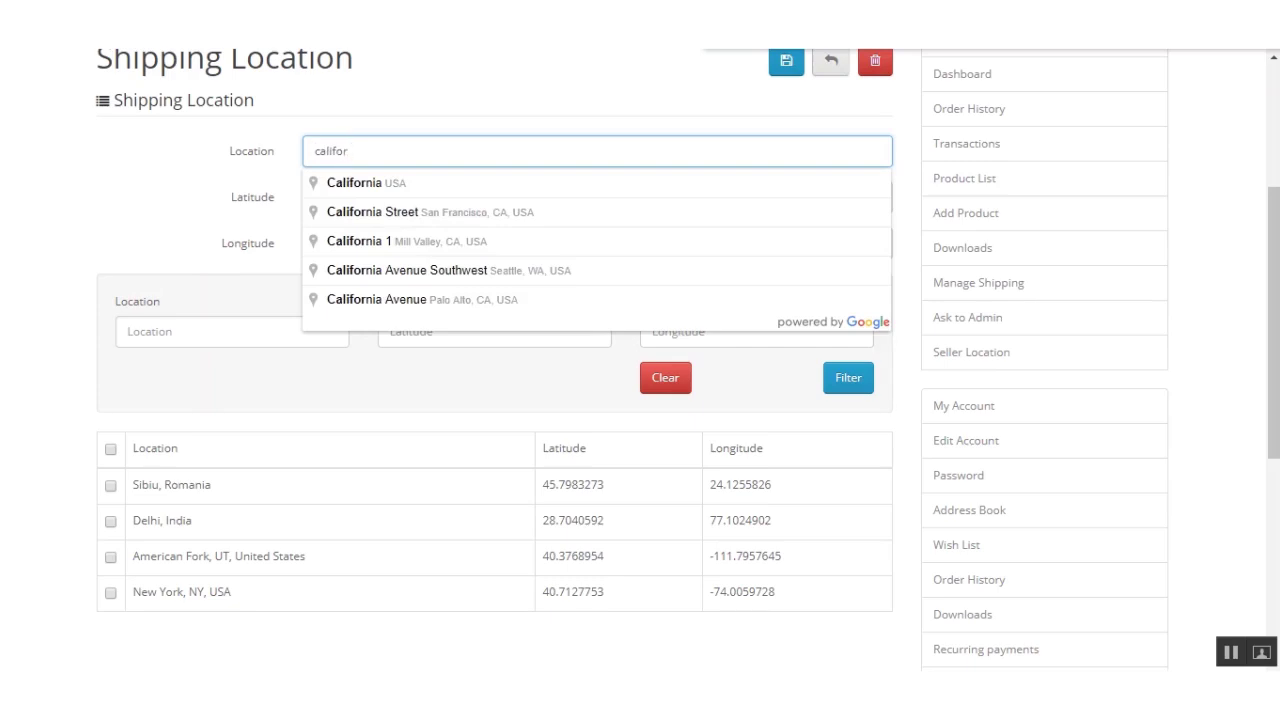
key(Down)
key(Return)
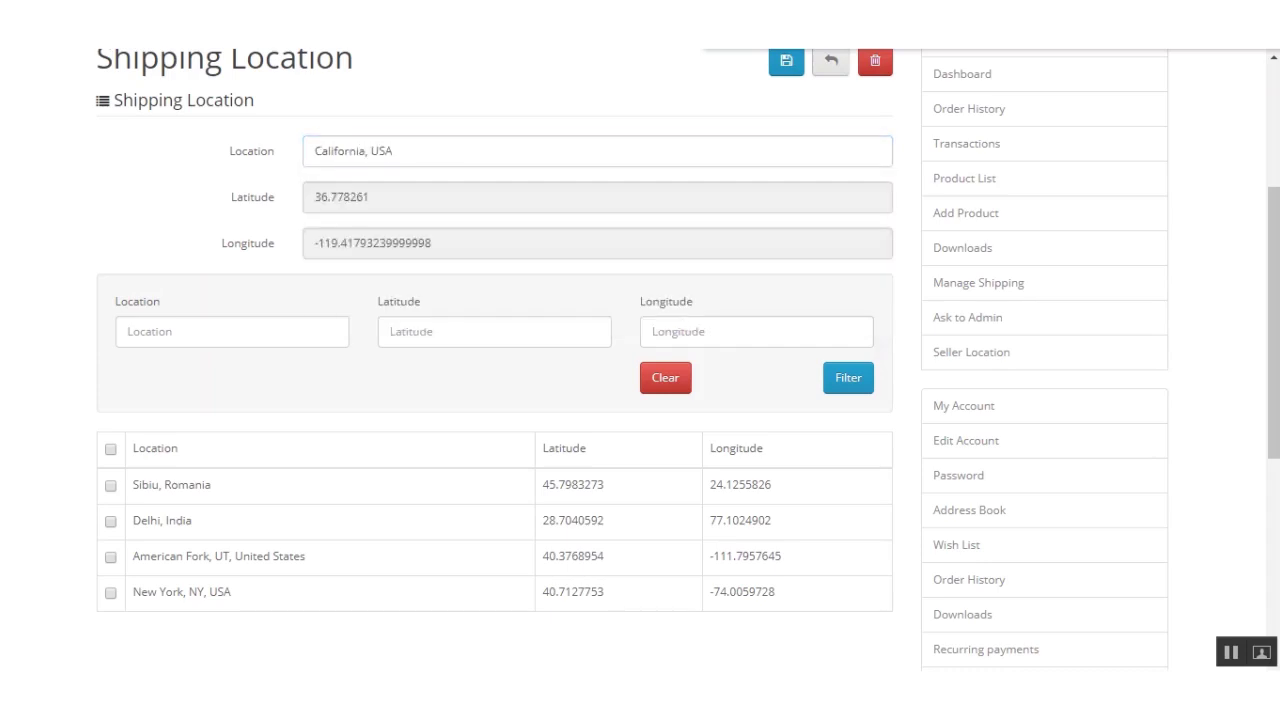
scroll(640, 360, up, 2)
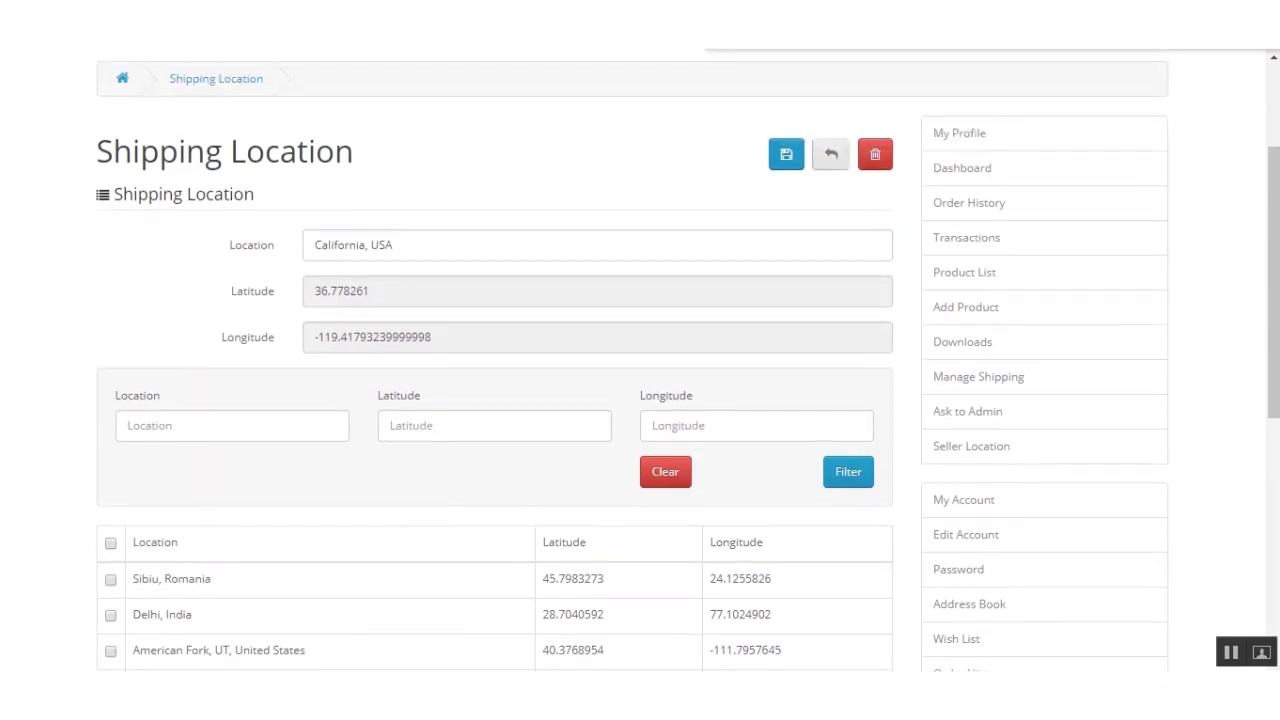
click(786, 154)
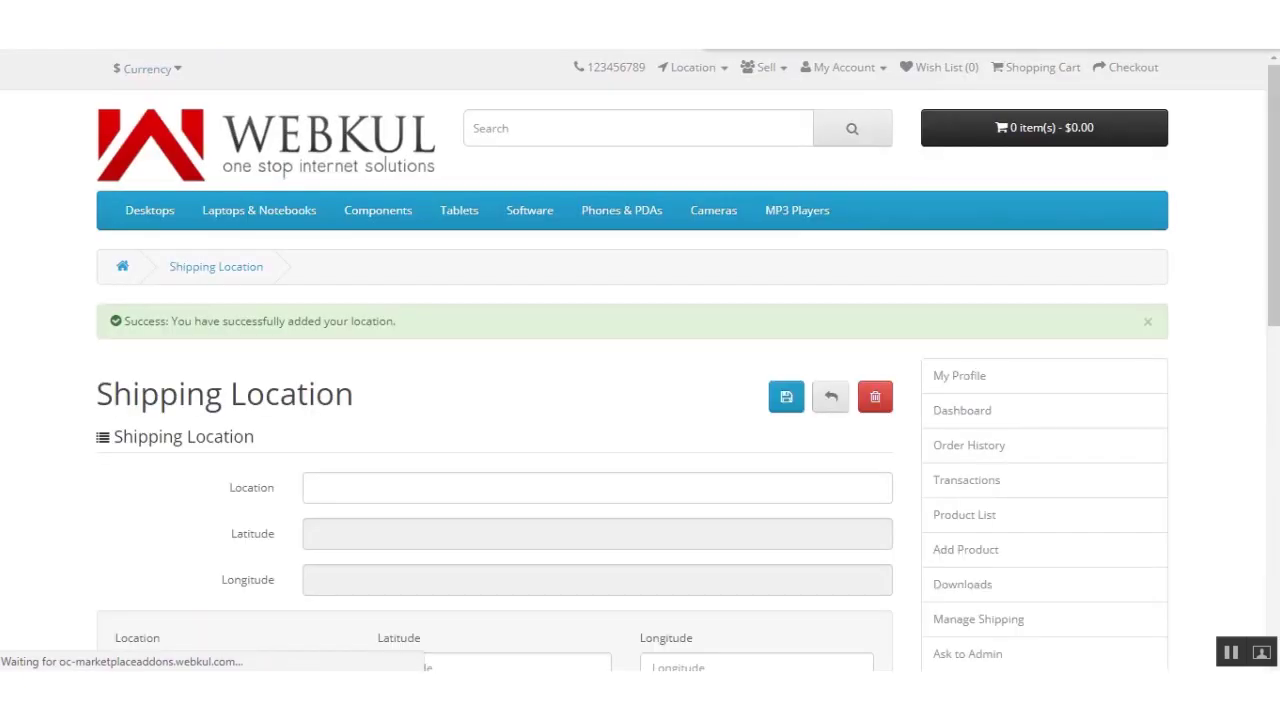
Open the seller's hyperlocal shipping list and examine its flat rate, CSV upload, separator and filter options
scroll(640, 360, down, 2)
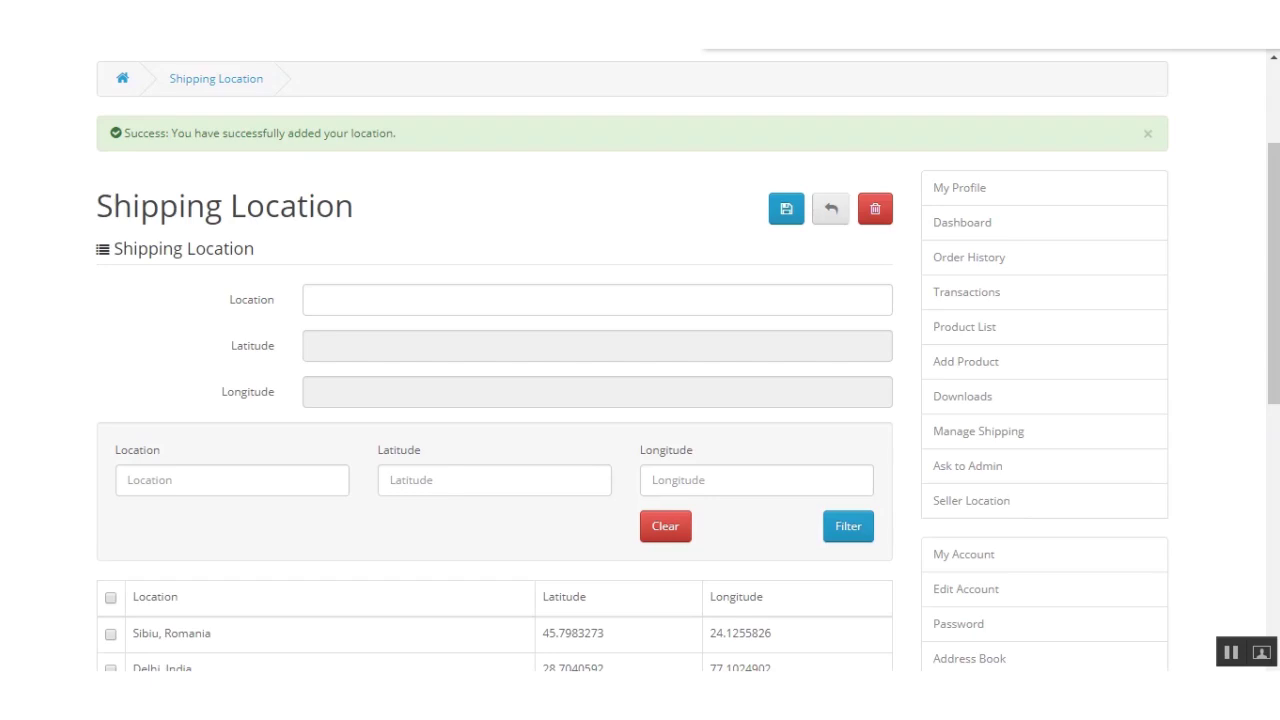
click(971, 500)
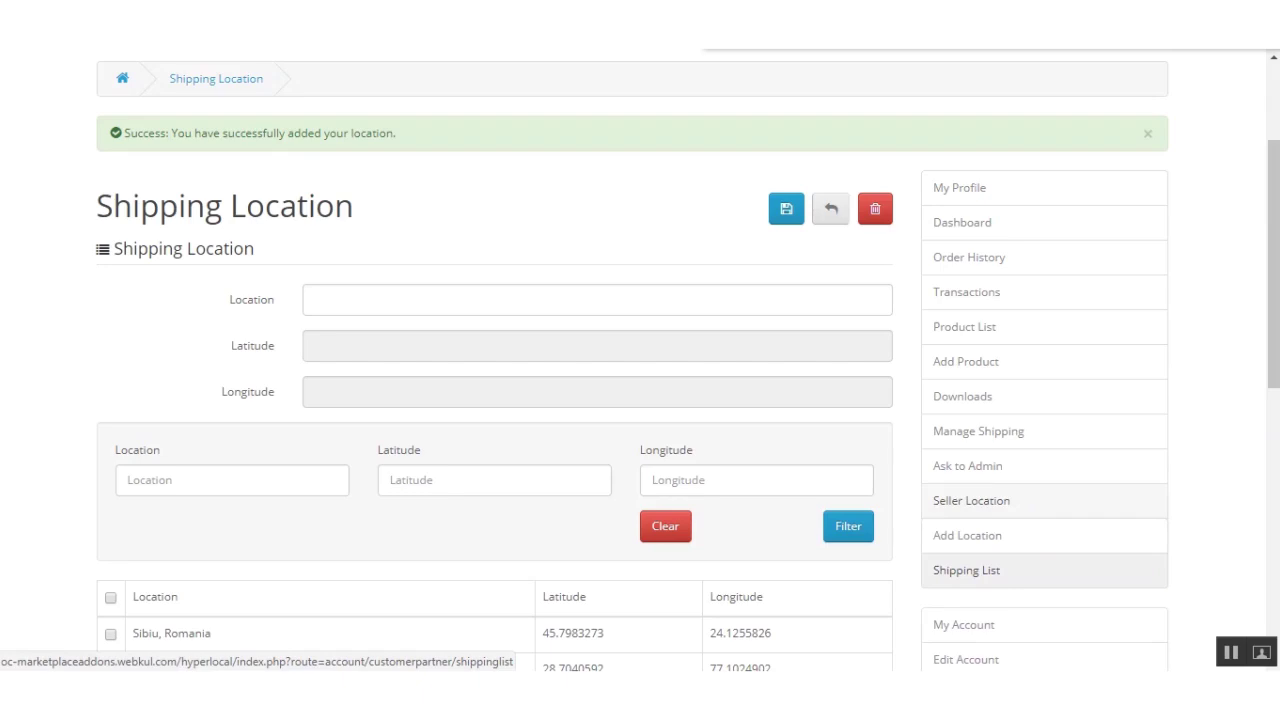
click(966, 570)
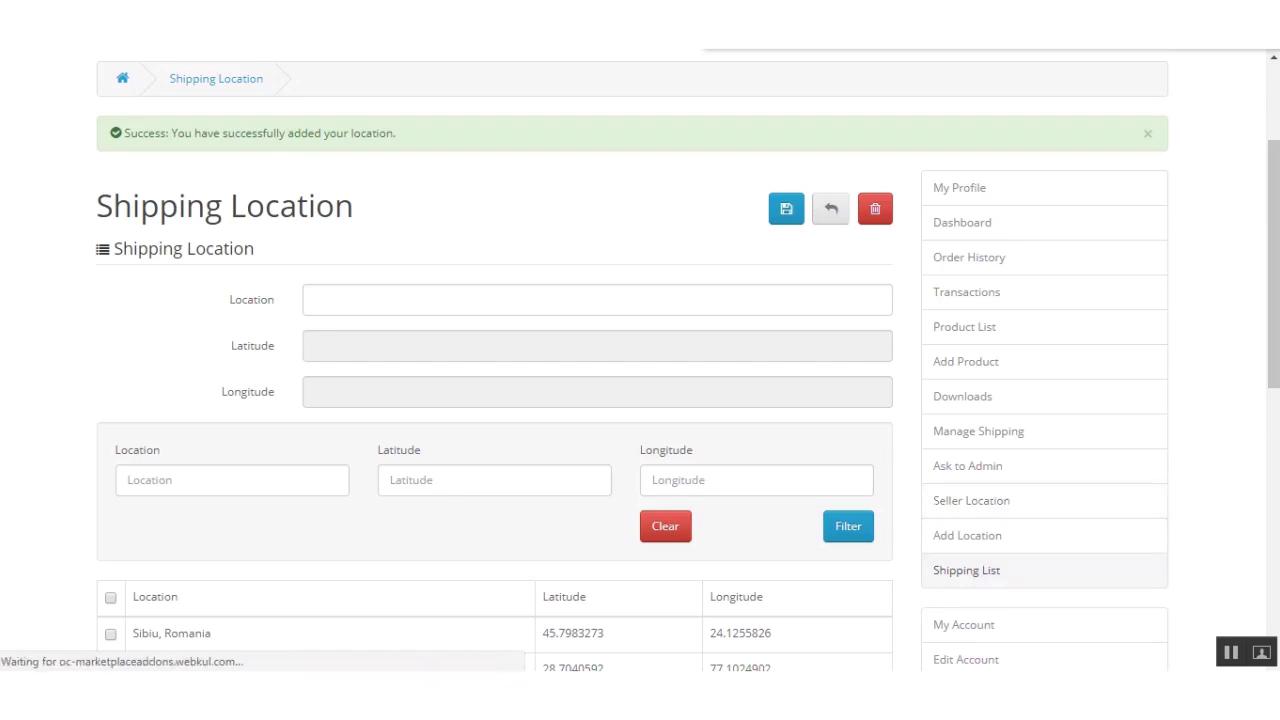
scroll(640, 360, down, 3)
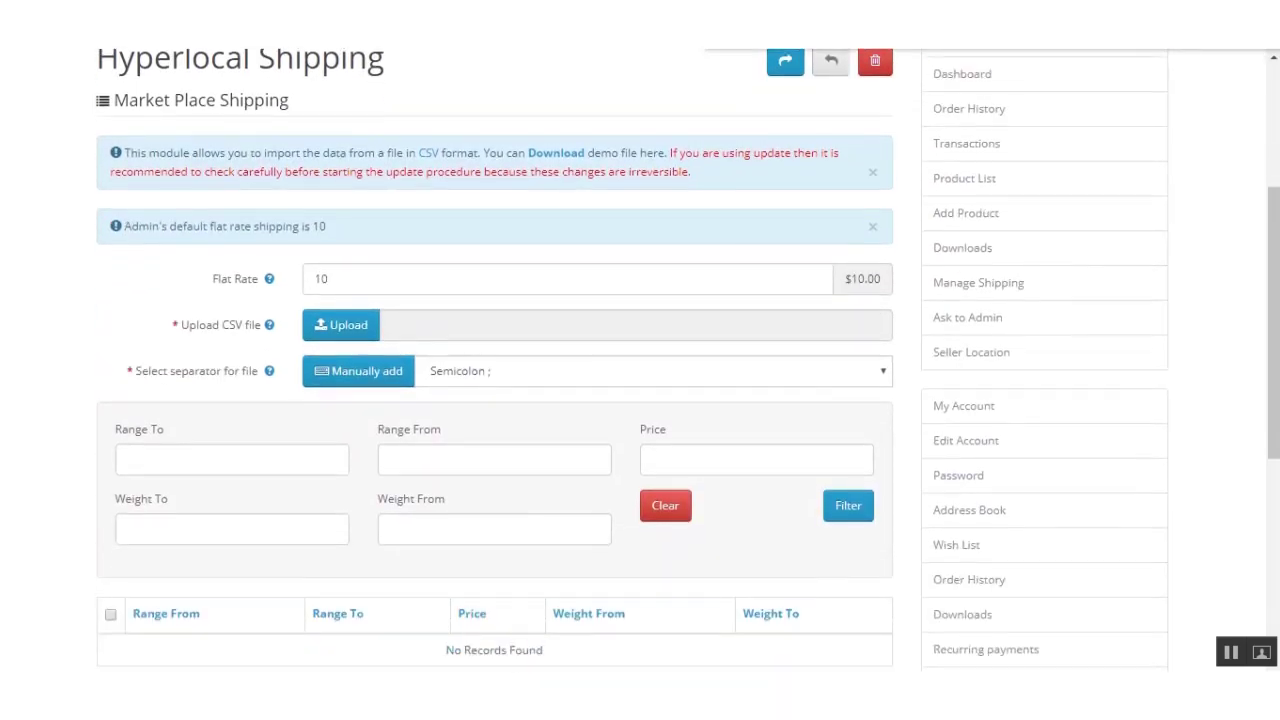
scroll(640, 360, down, 2)
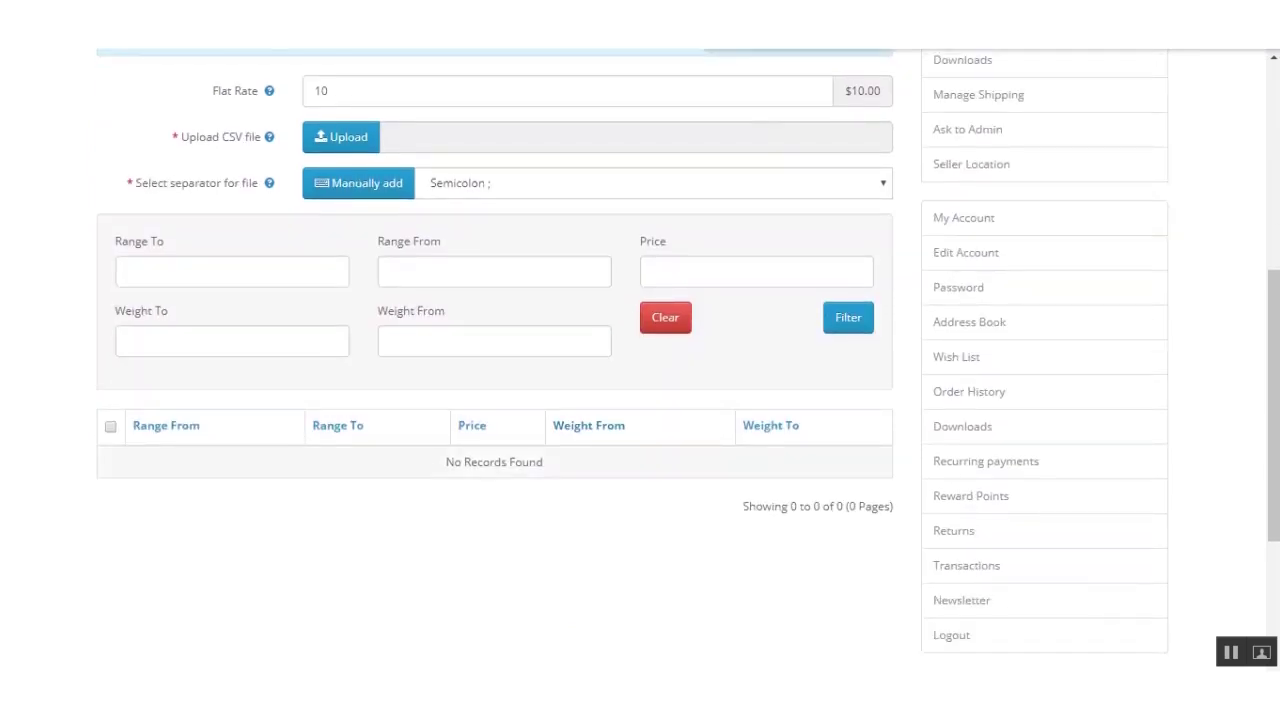
scroll(640, 360, up, 2)
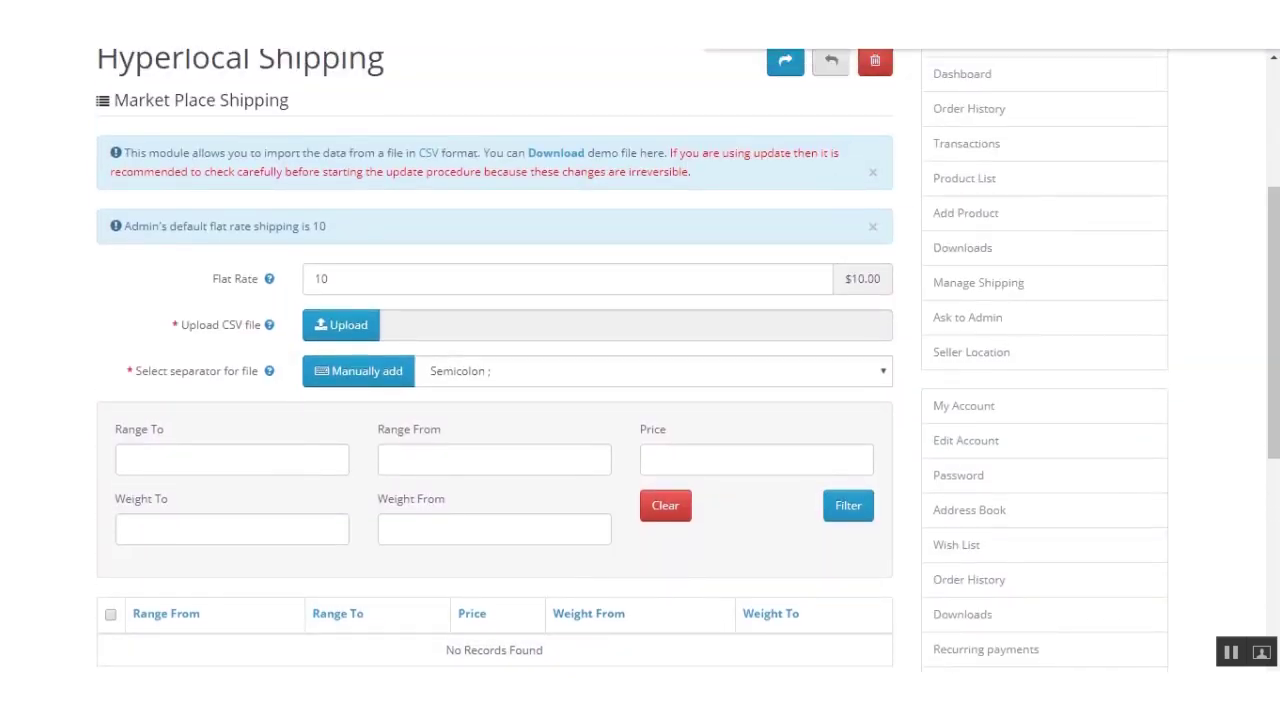
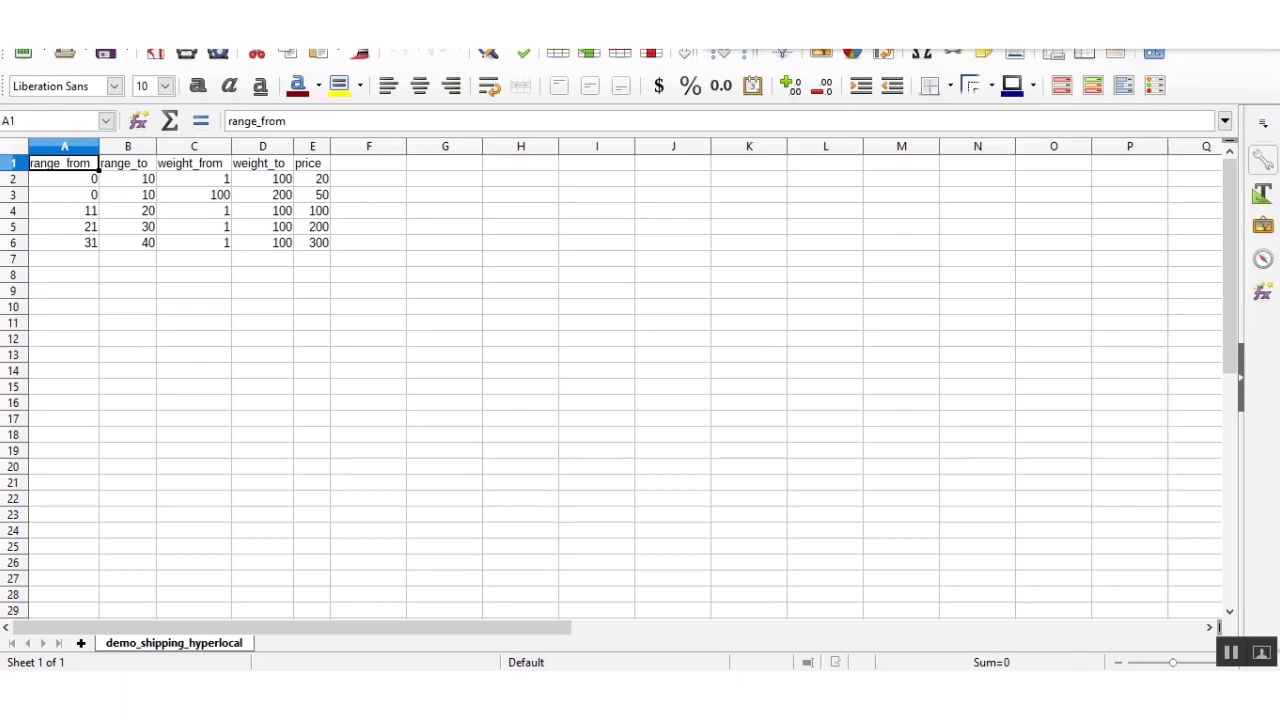
In the demo shipping spreadsheet, add row 7 with range 41 to 50, weight 1 to 100 and price 350, and save it as Text CSV
click(64, 258)
text(41)
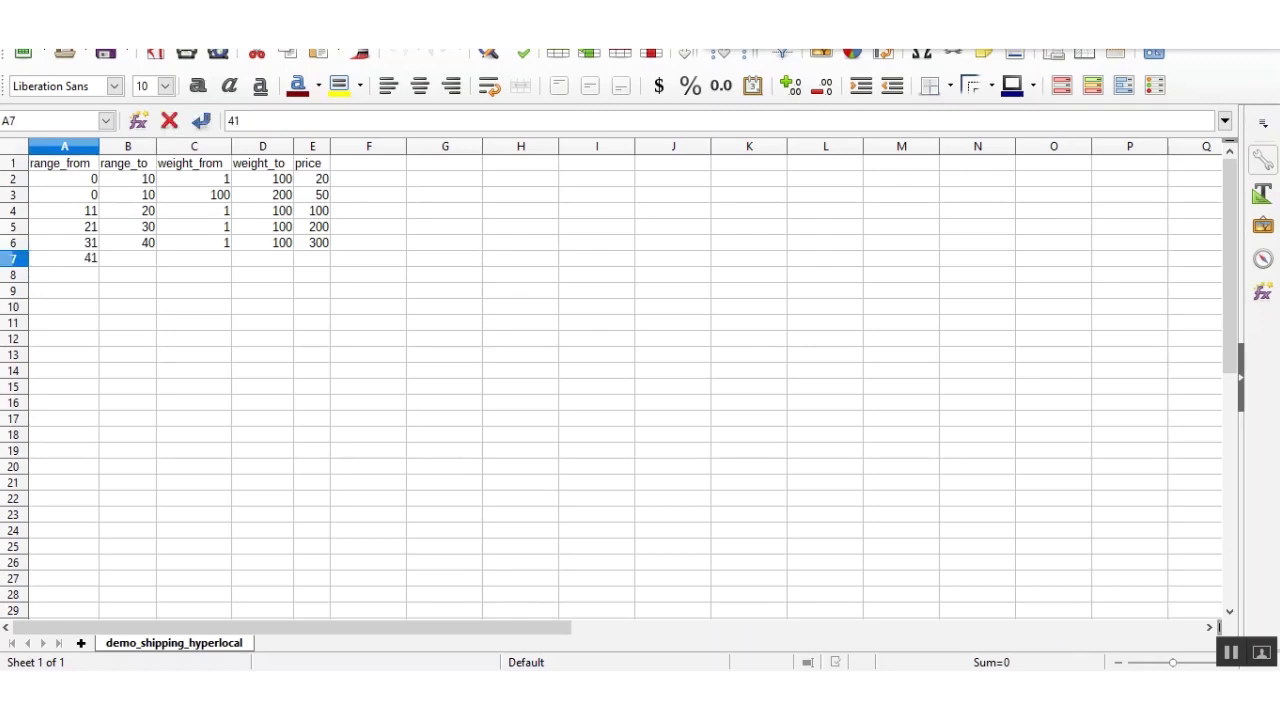
key(Tab)
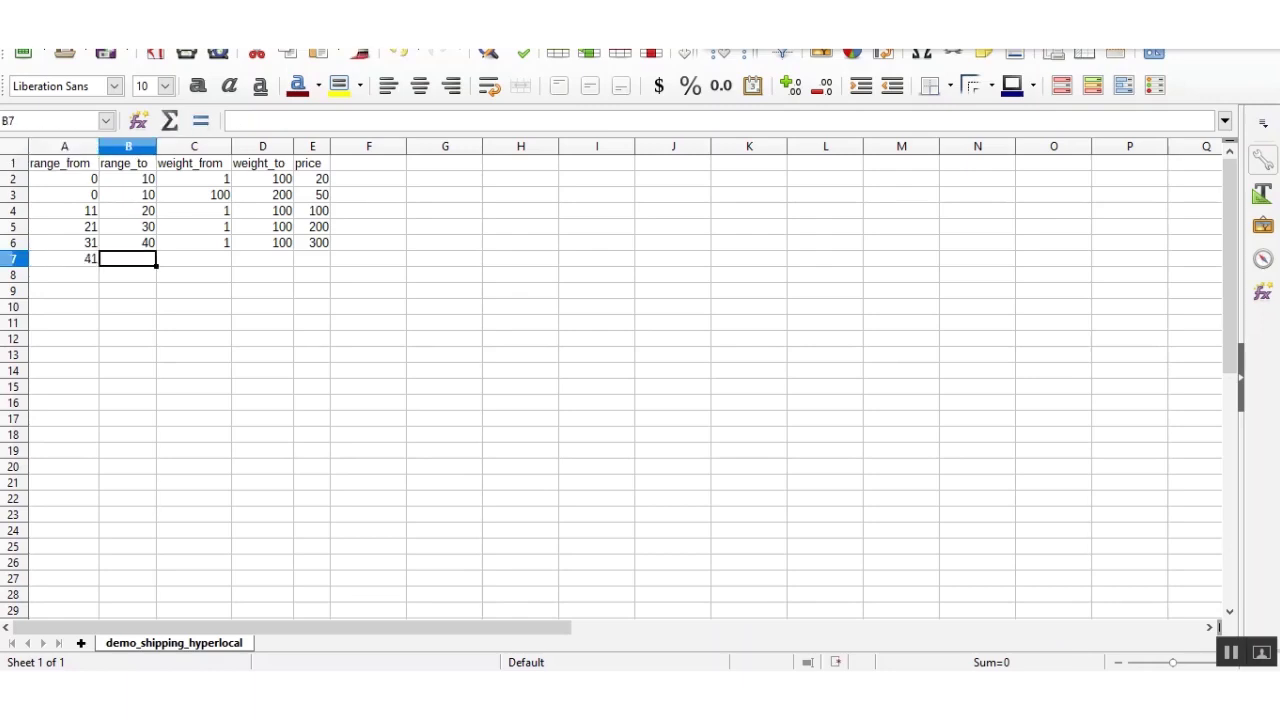
text(50)
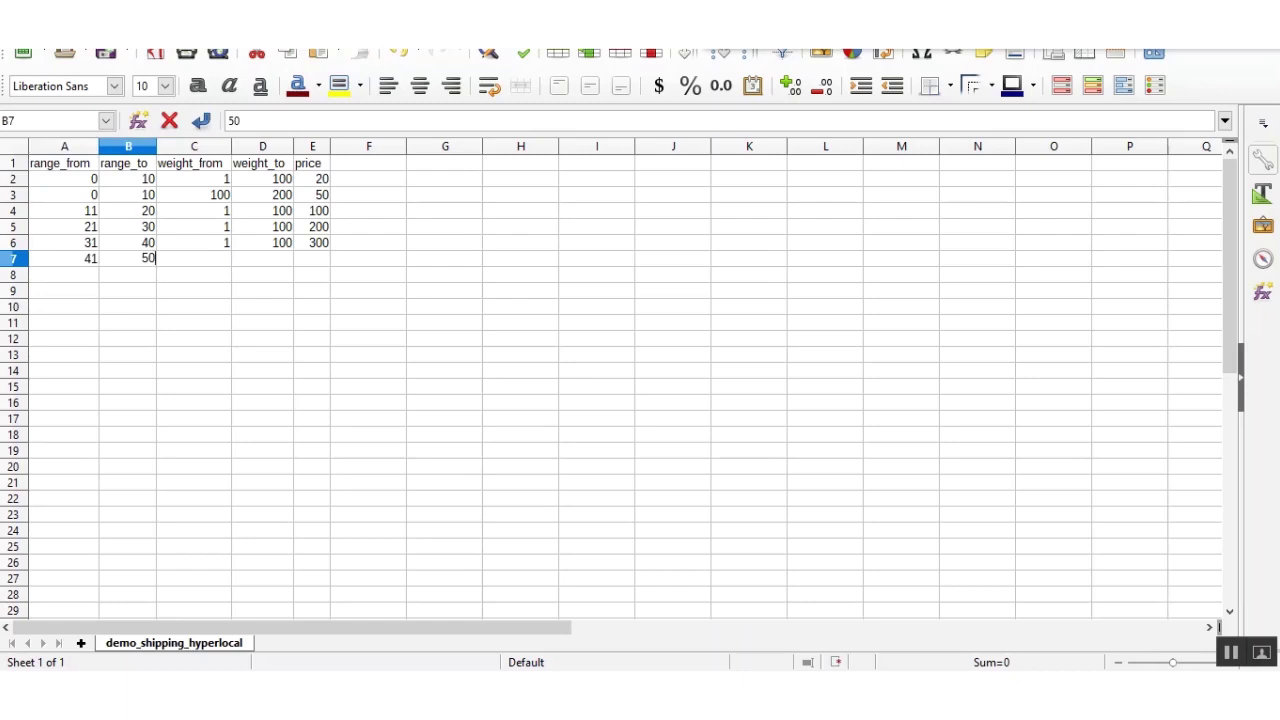
key(Tab)
text(1)
key(Tab)
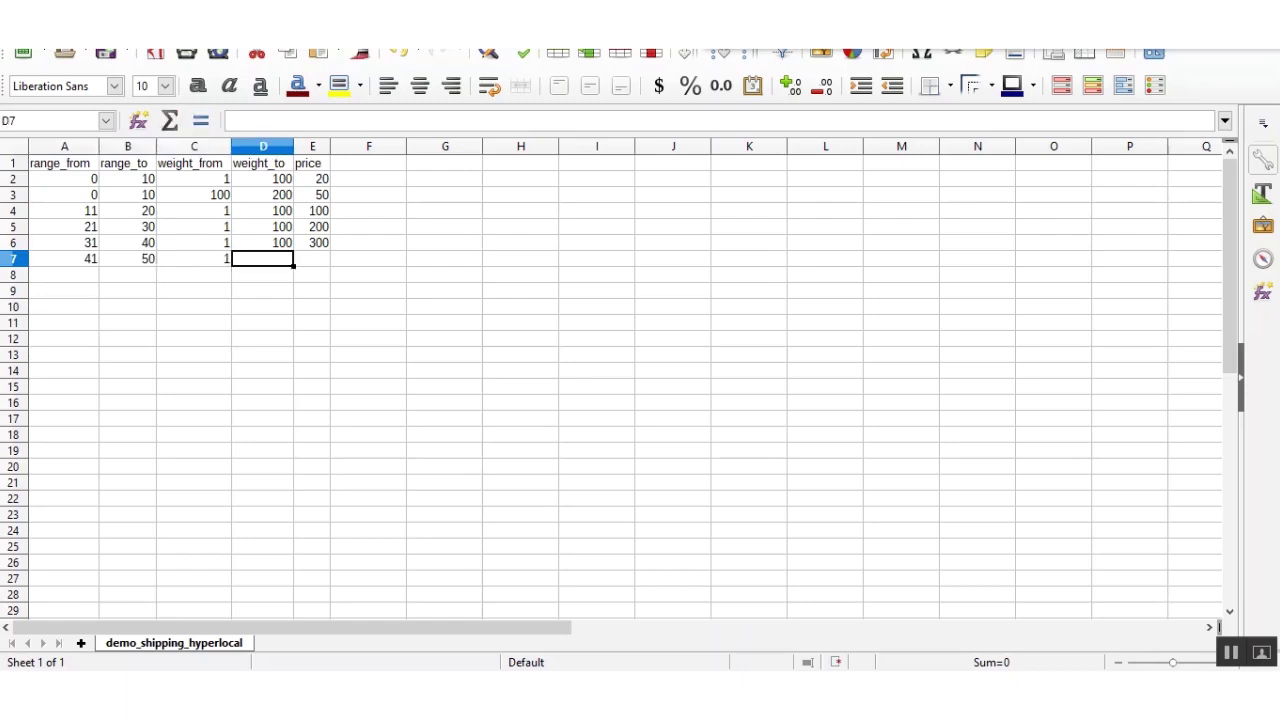
text(100)
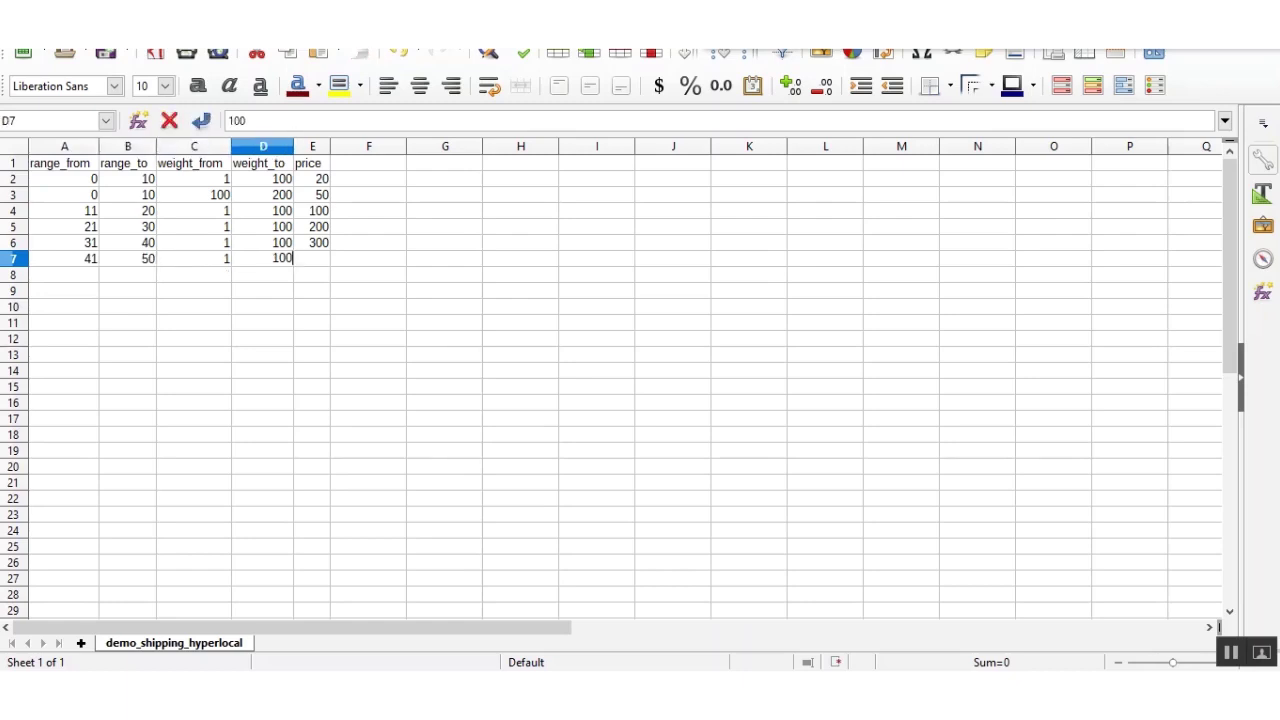
key(Tab)
text(350)
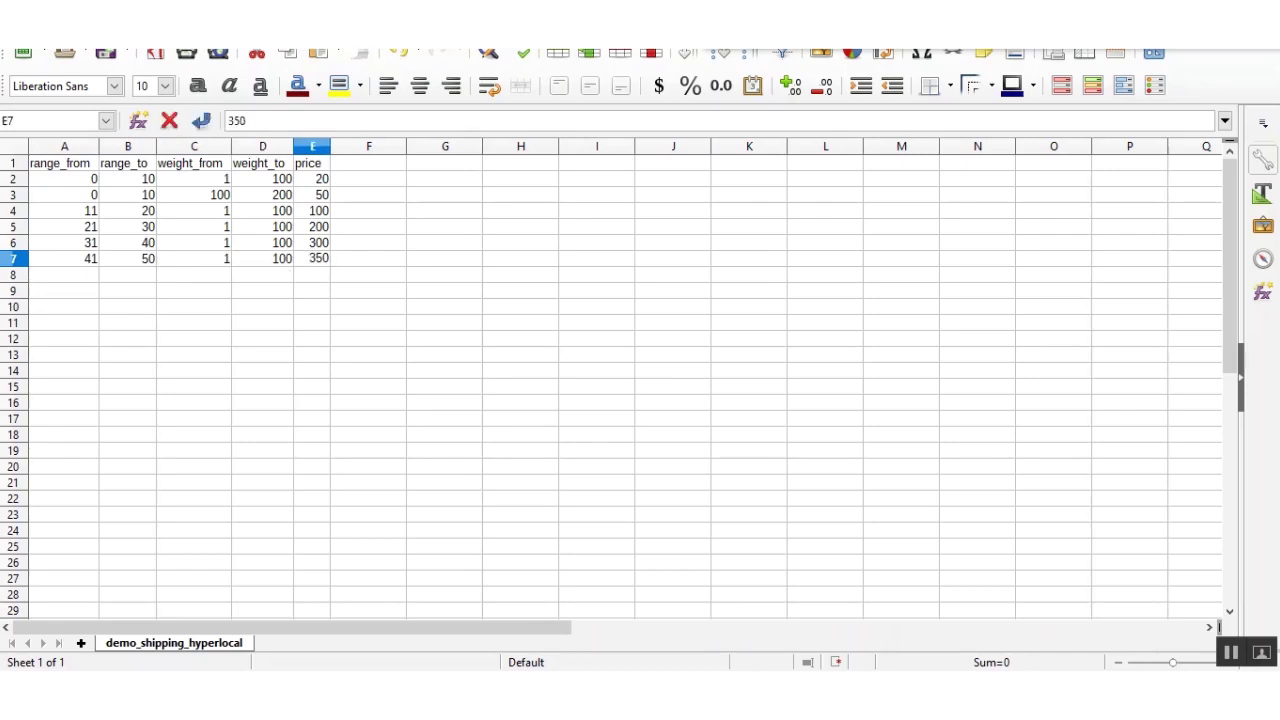
key(ctrl+s)
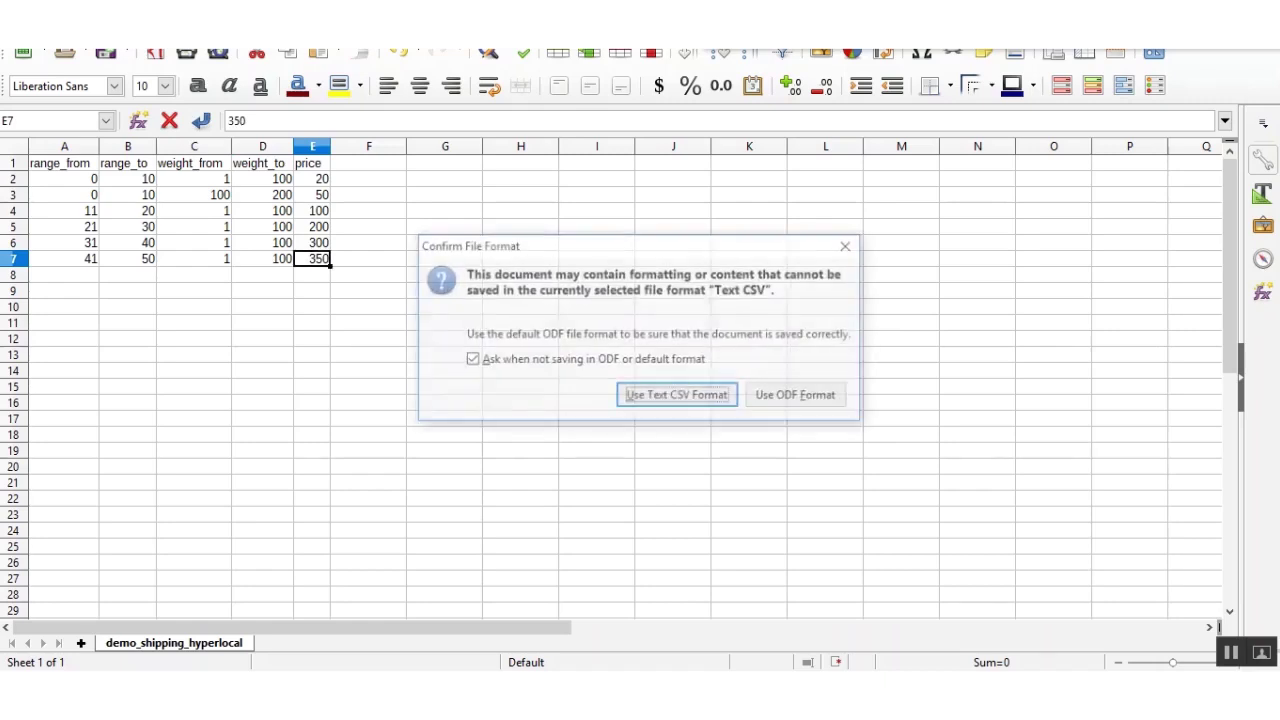
key(Return)
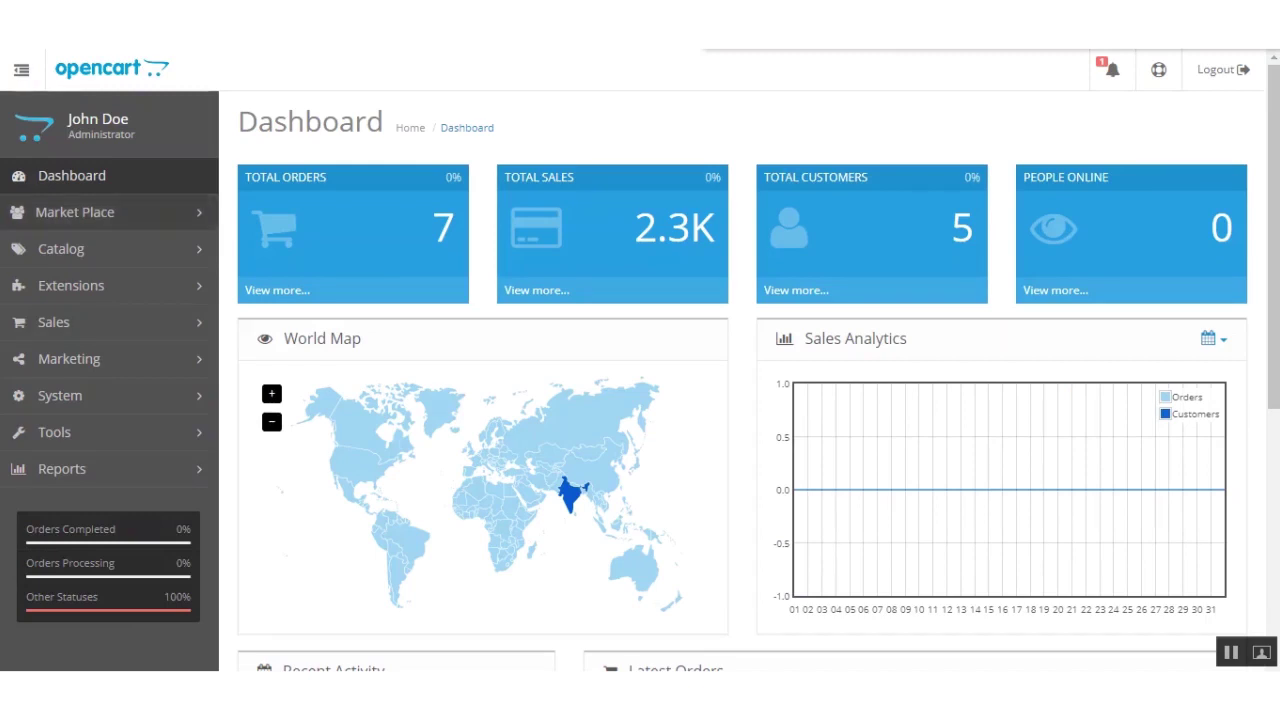
In the store admin, open the marketplace's hyperlocal seller locations and review the listed sellers and their locations
click(75, 212)
click(74, 512)
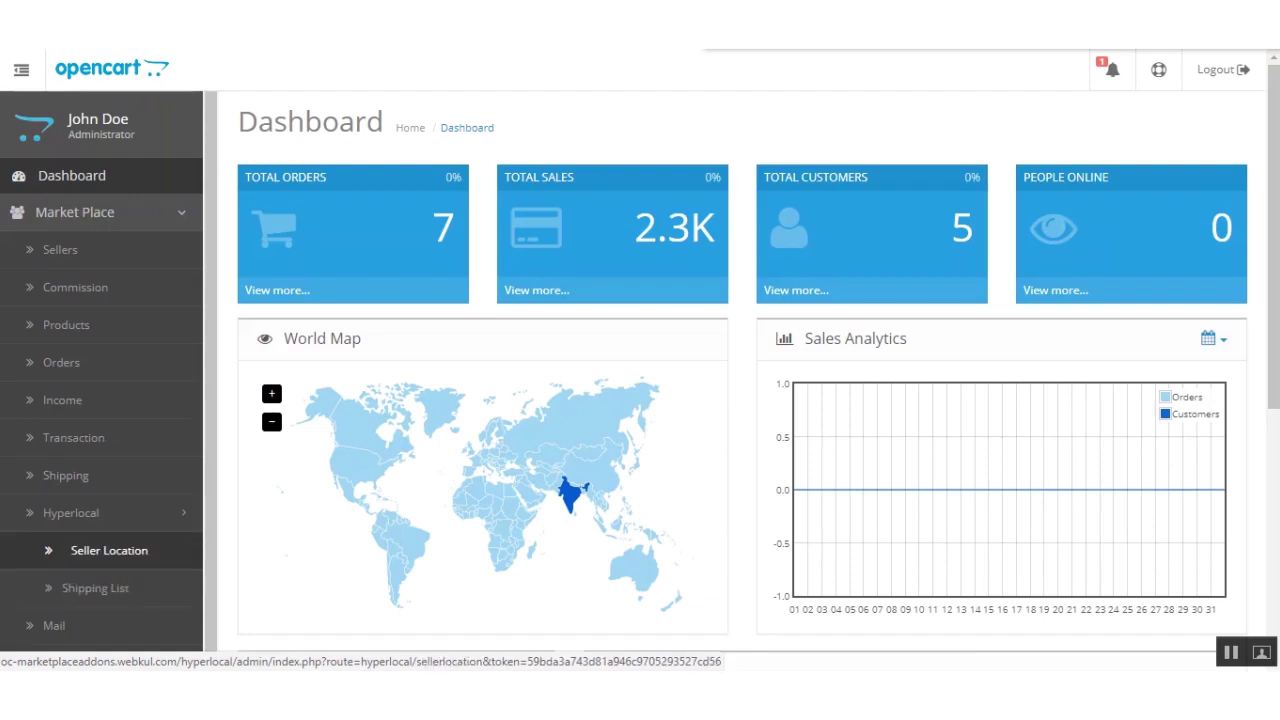
click(109, 550)
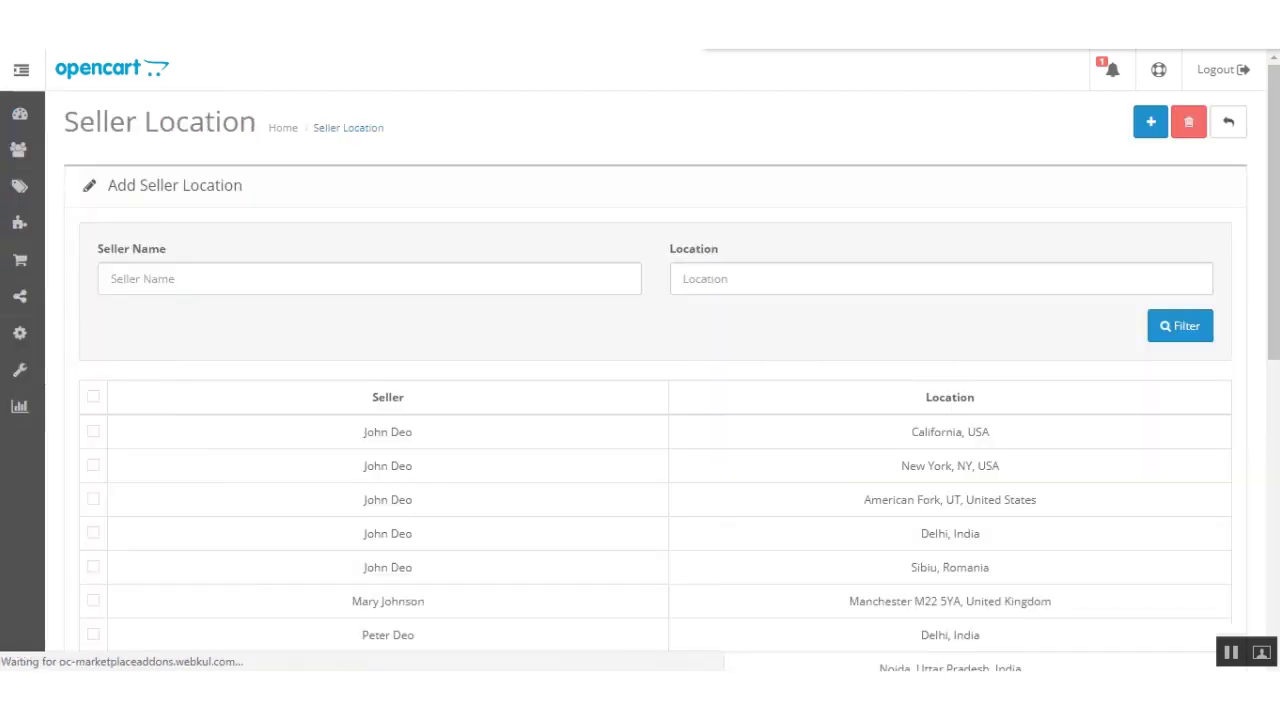
scroll(640, 360, down, 3)
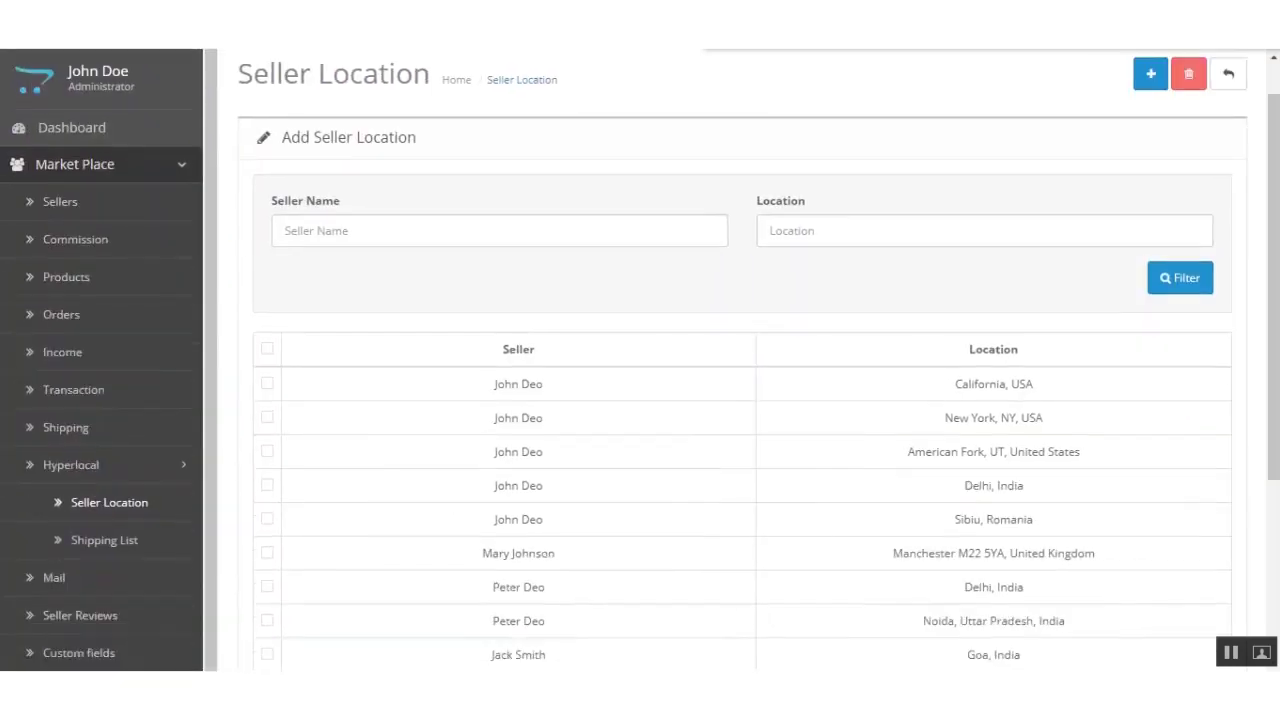
scroll(640, 340, down, 1)
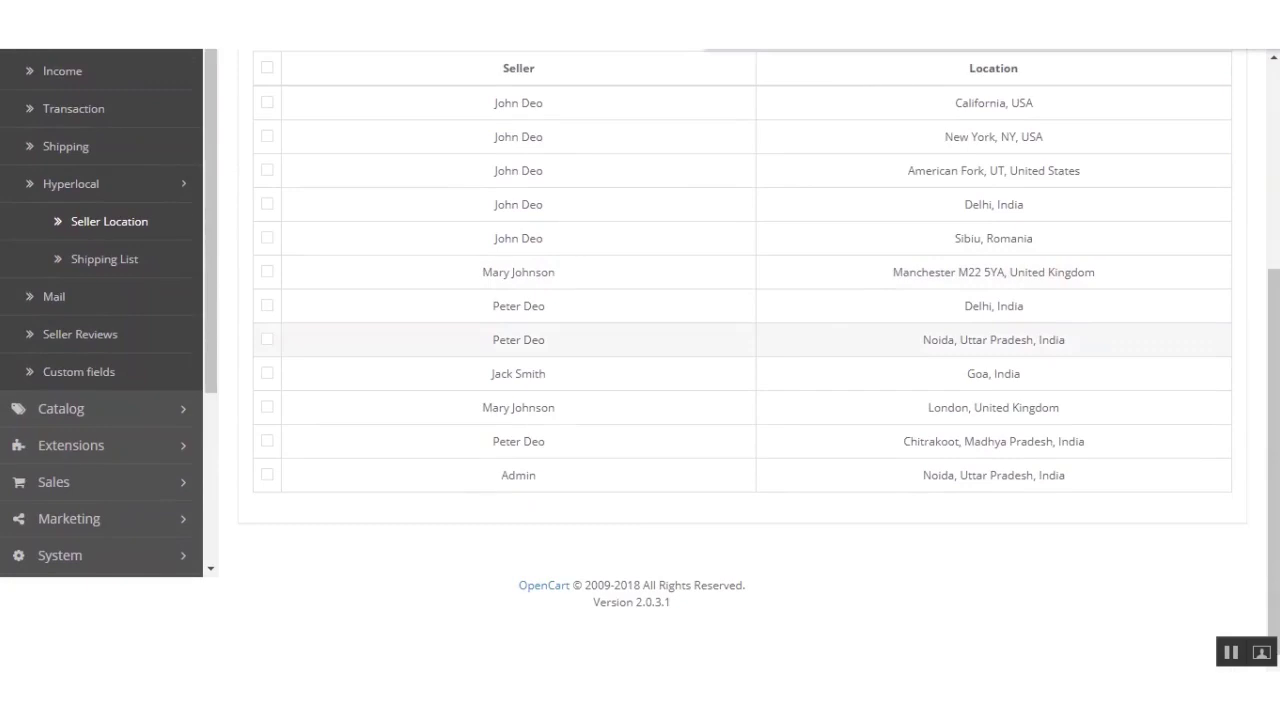
scroll(640, 339, up, 2)
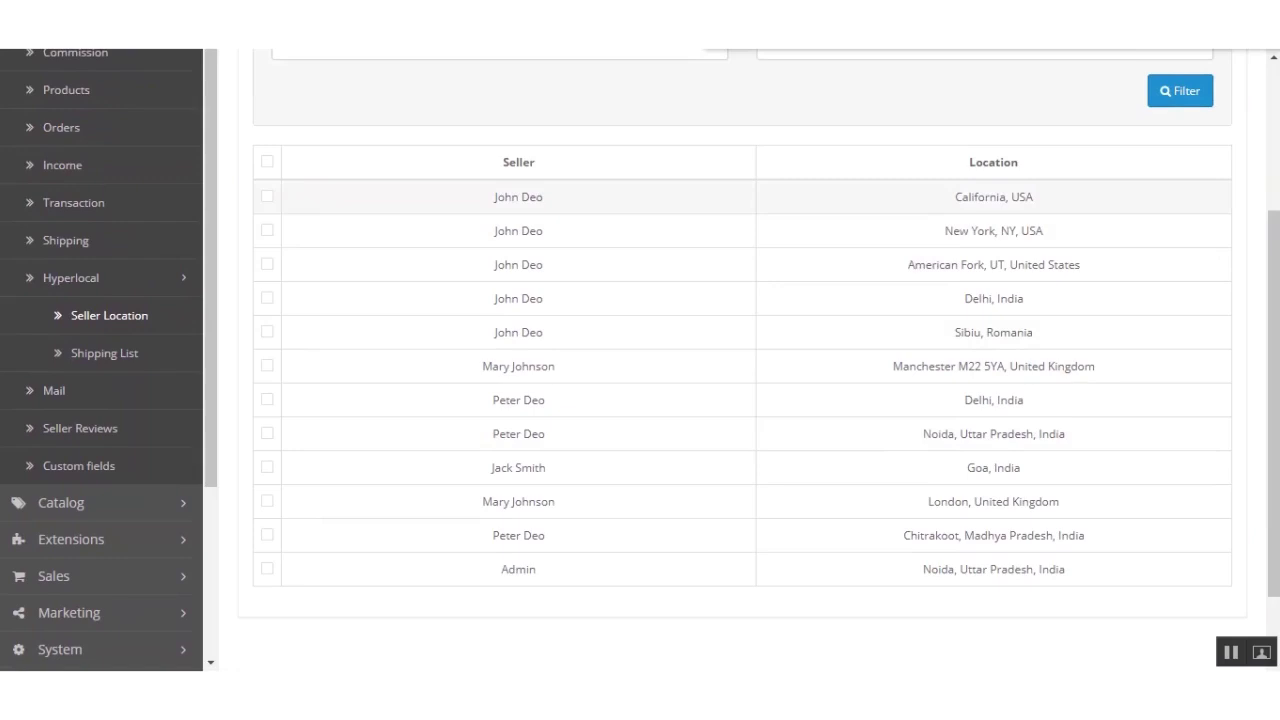
Start a new seller location entry and choose Admin as its seller
scroll(640, 335, up, 5)
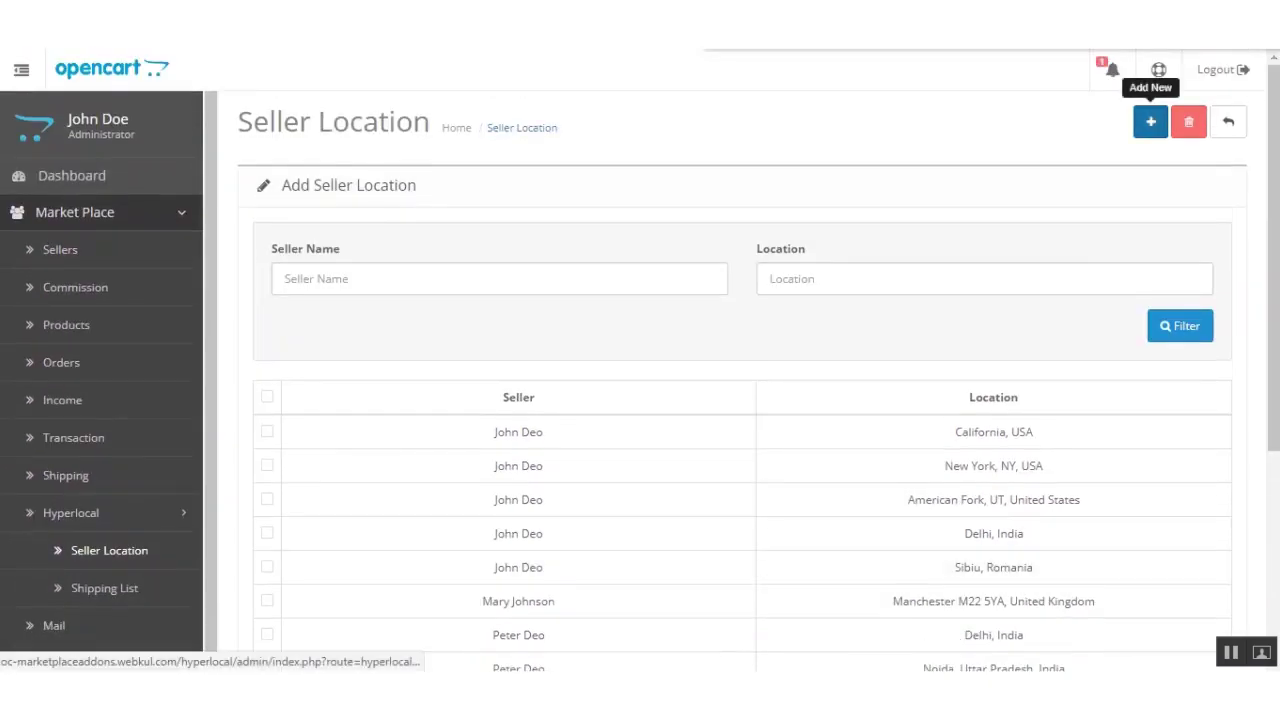
click(1150, 121)
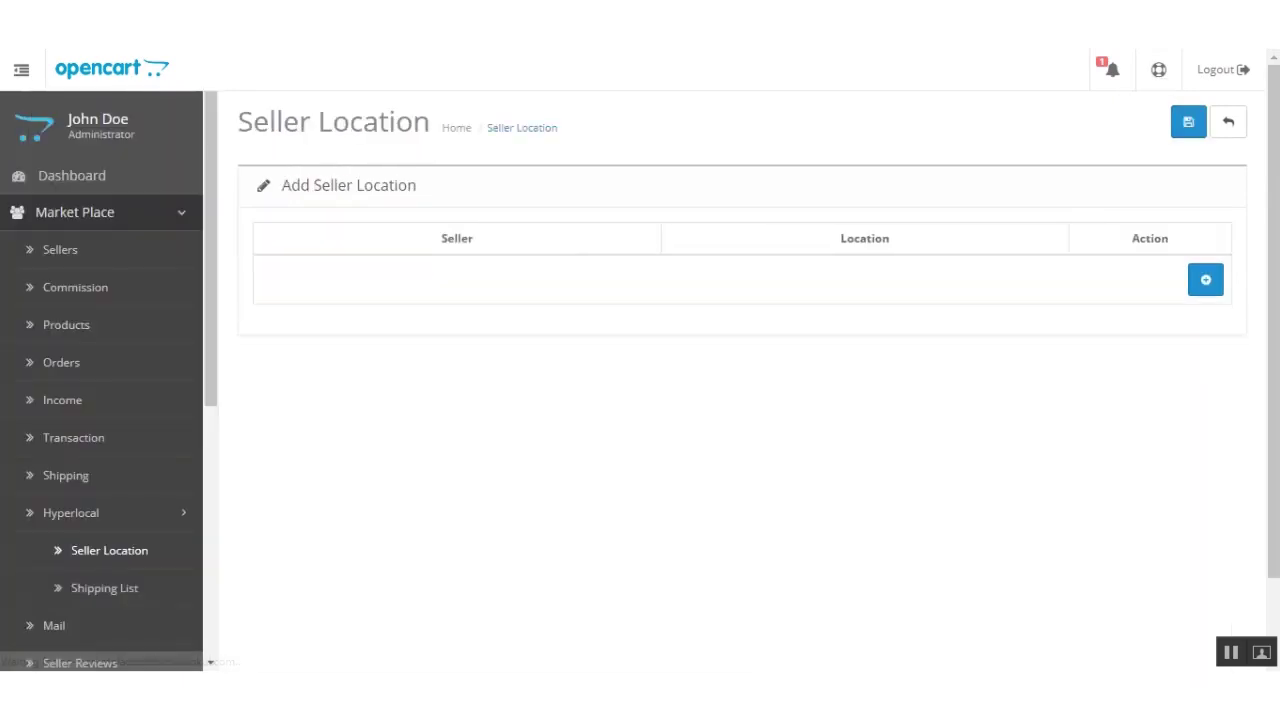
click(1205, 279)
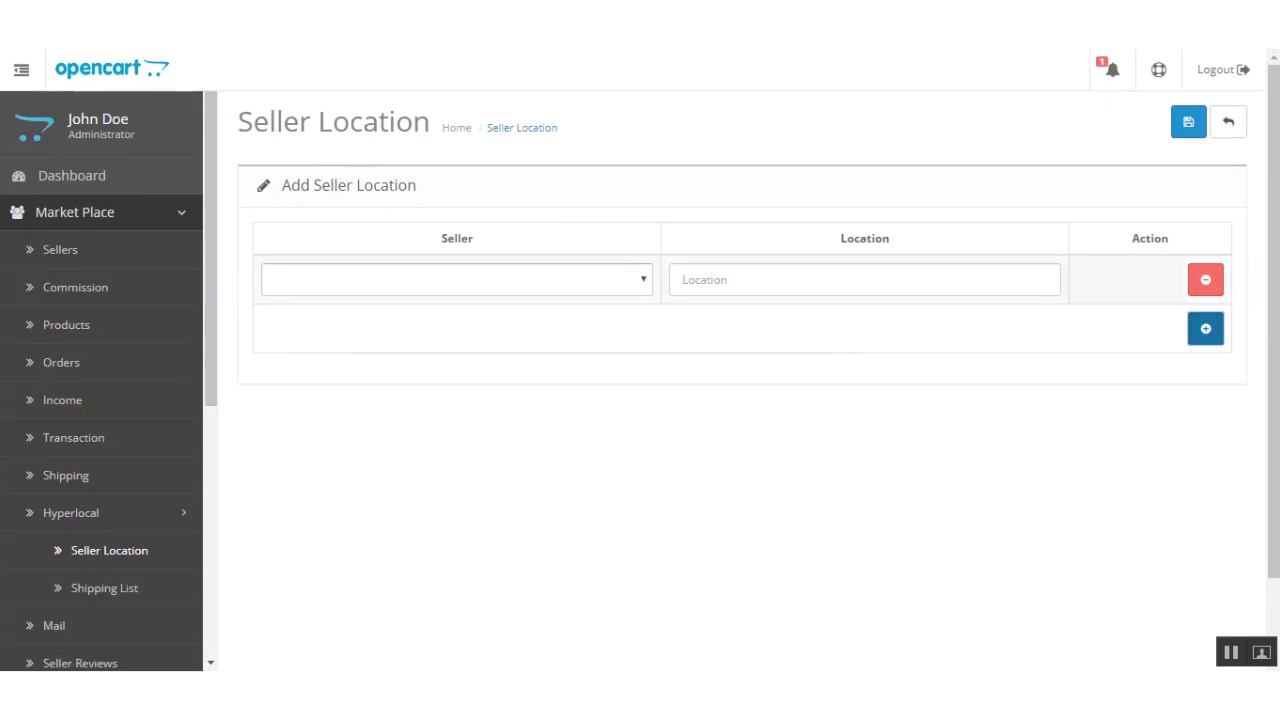
click(456, 279)
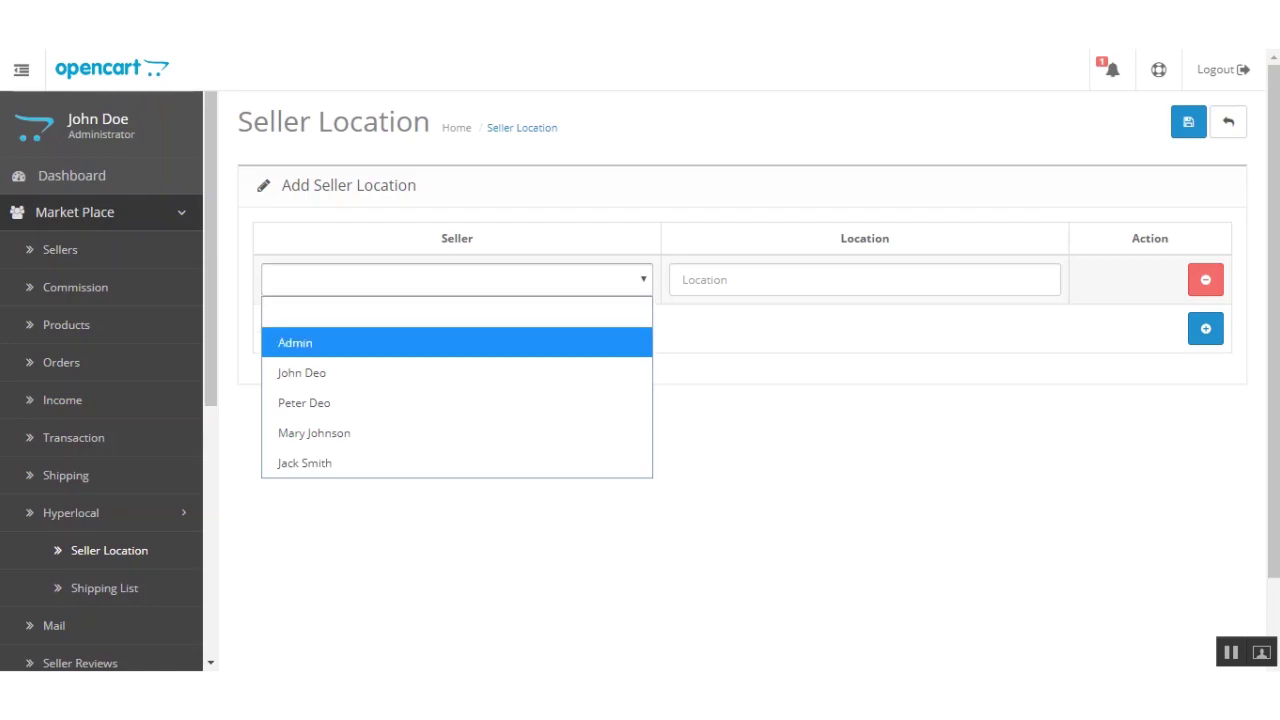
key(Return)
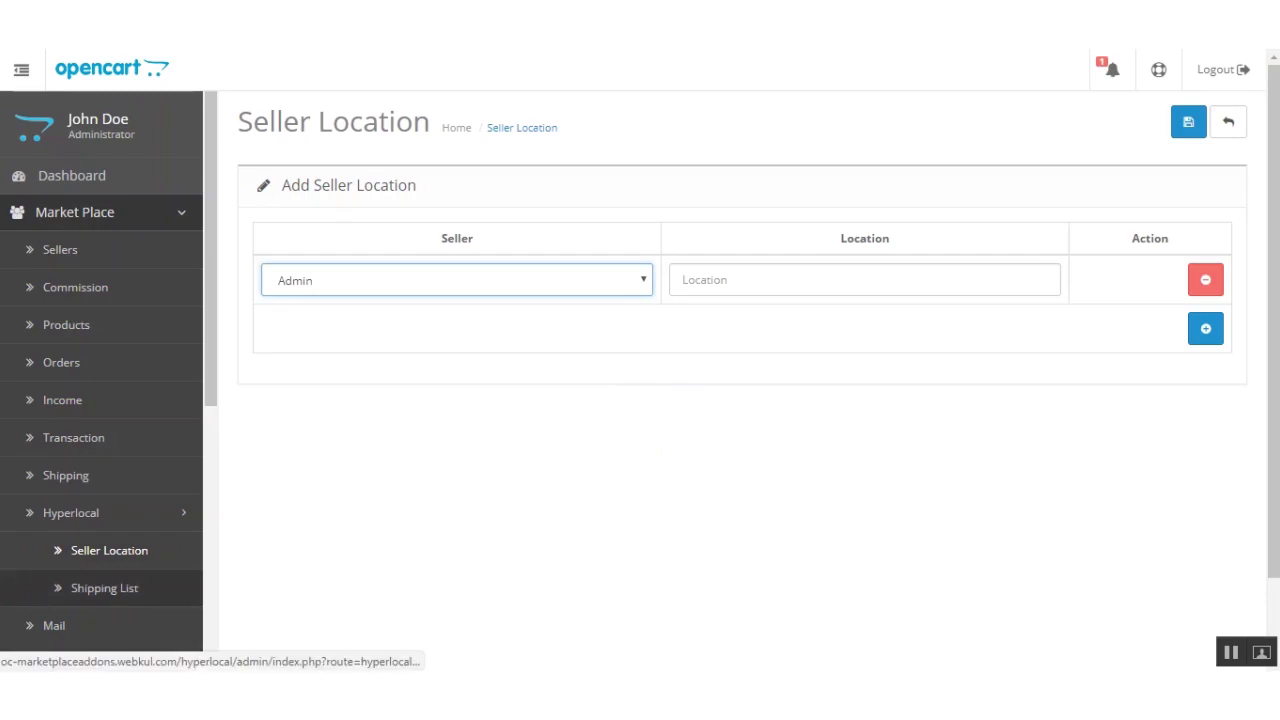
Open the admin's hyperlocal shipping list, examine the sellers' range, weight and price rates, and open the form for adding shipping
click(104, 588)
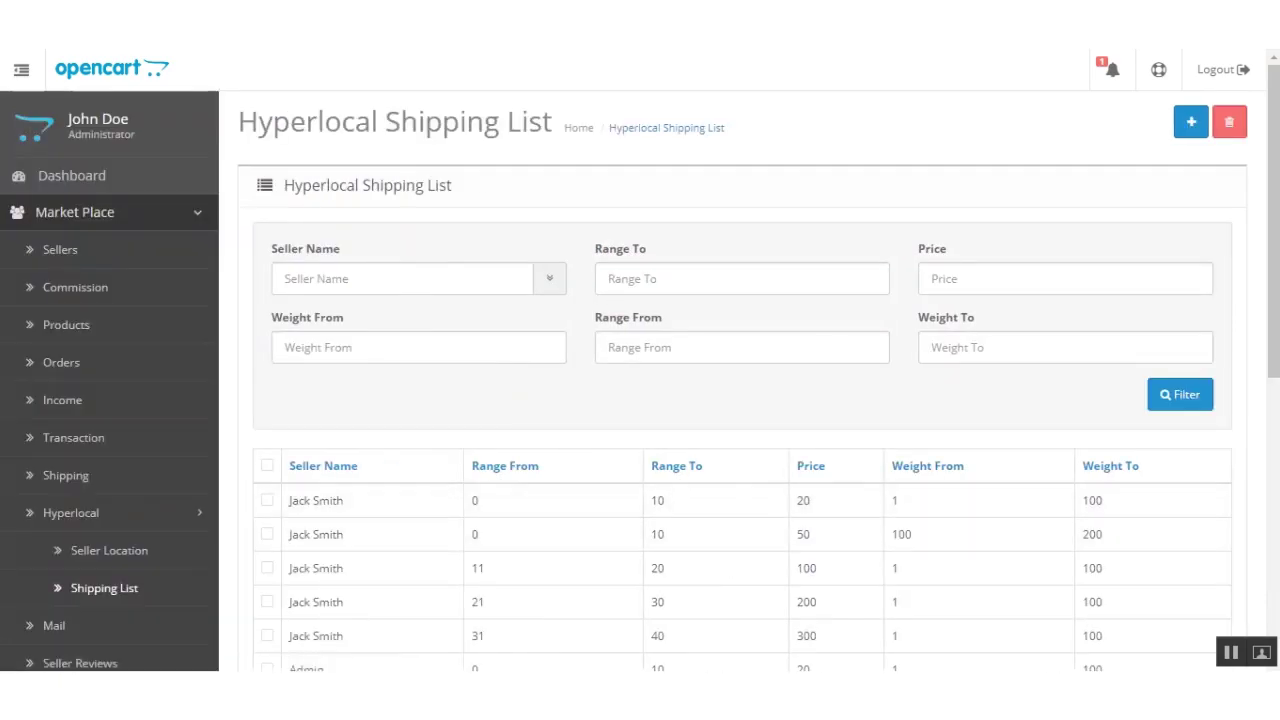
scroll(640, 400, down, 2)
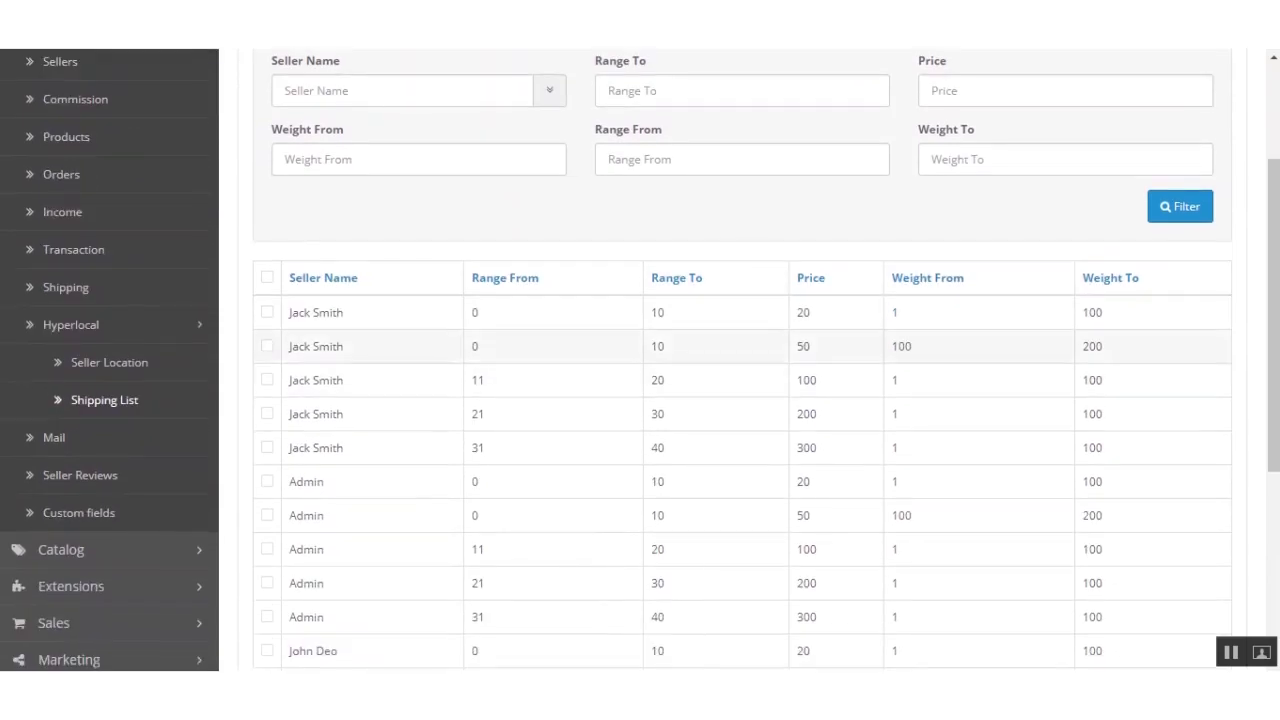
scroll(640, 350, down, 4)
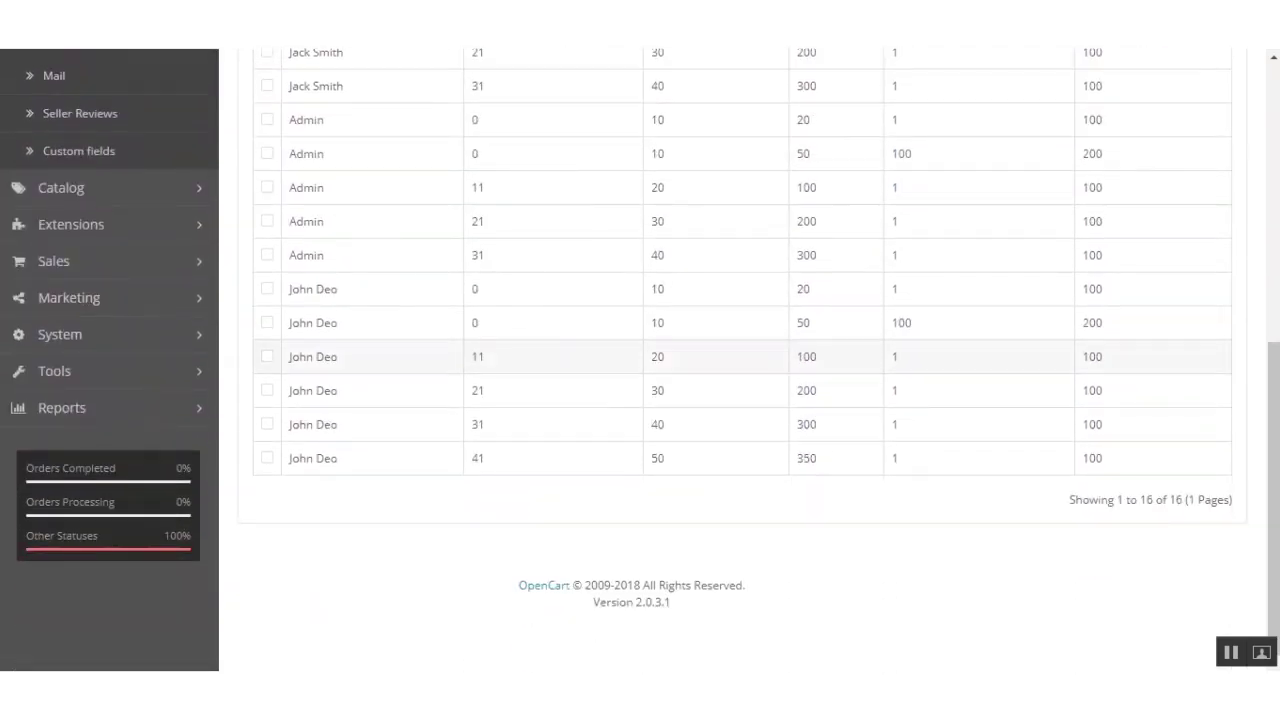
scroll(640, 360, up, 6)
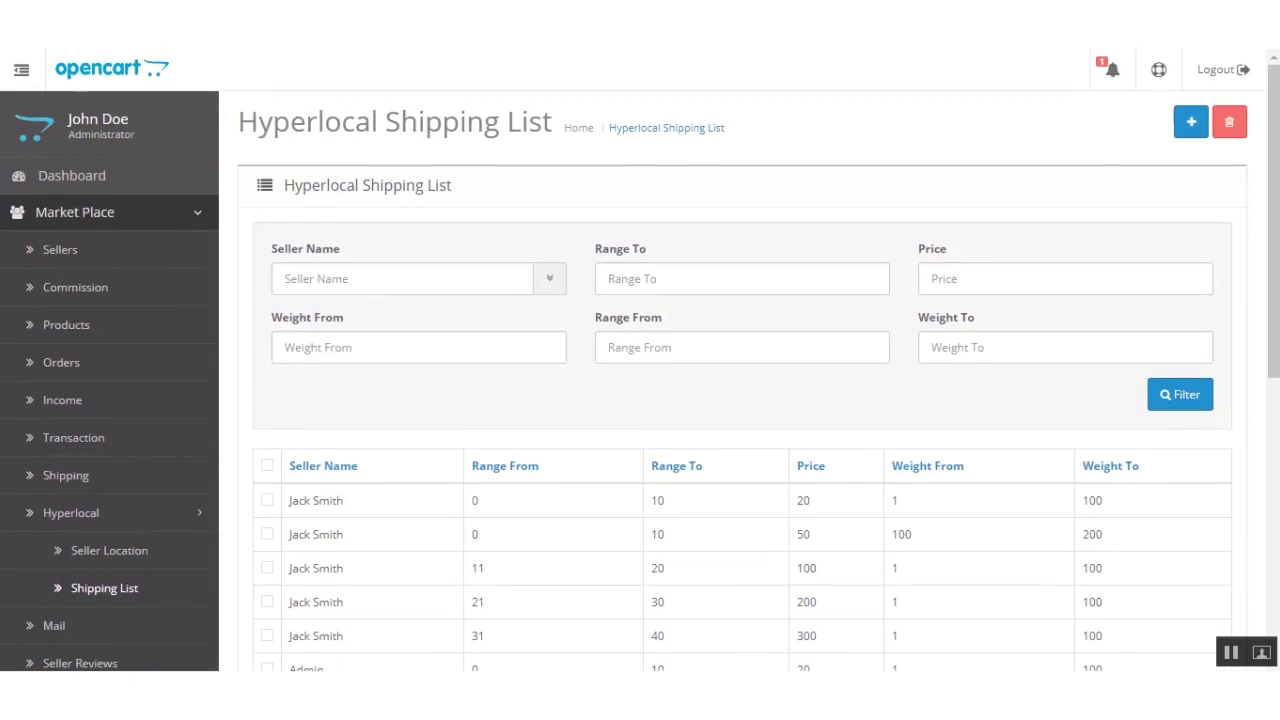
click(1191, 121)
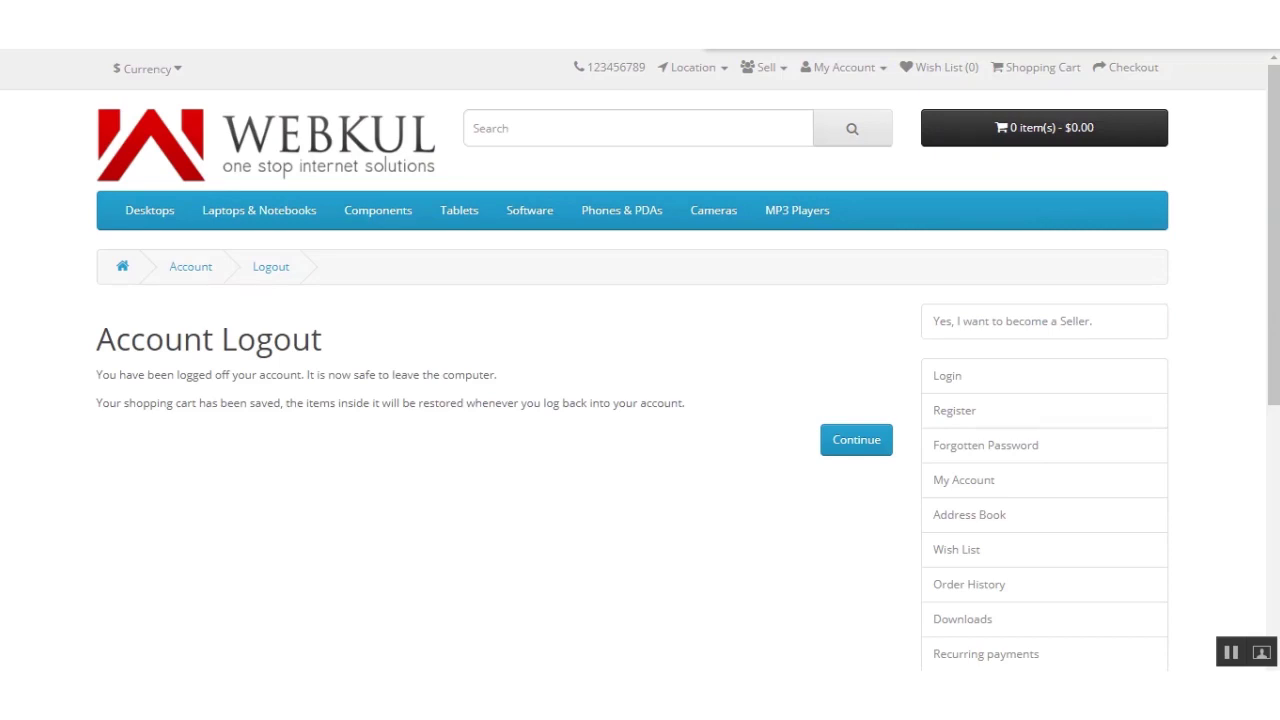
On the storefront, check the shopper's current location, open the location change form, and close it without entering a location
click(693, 67)
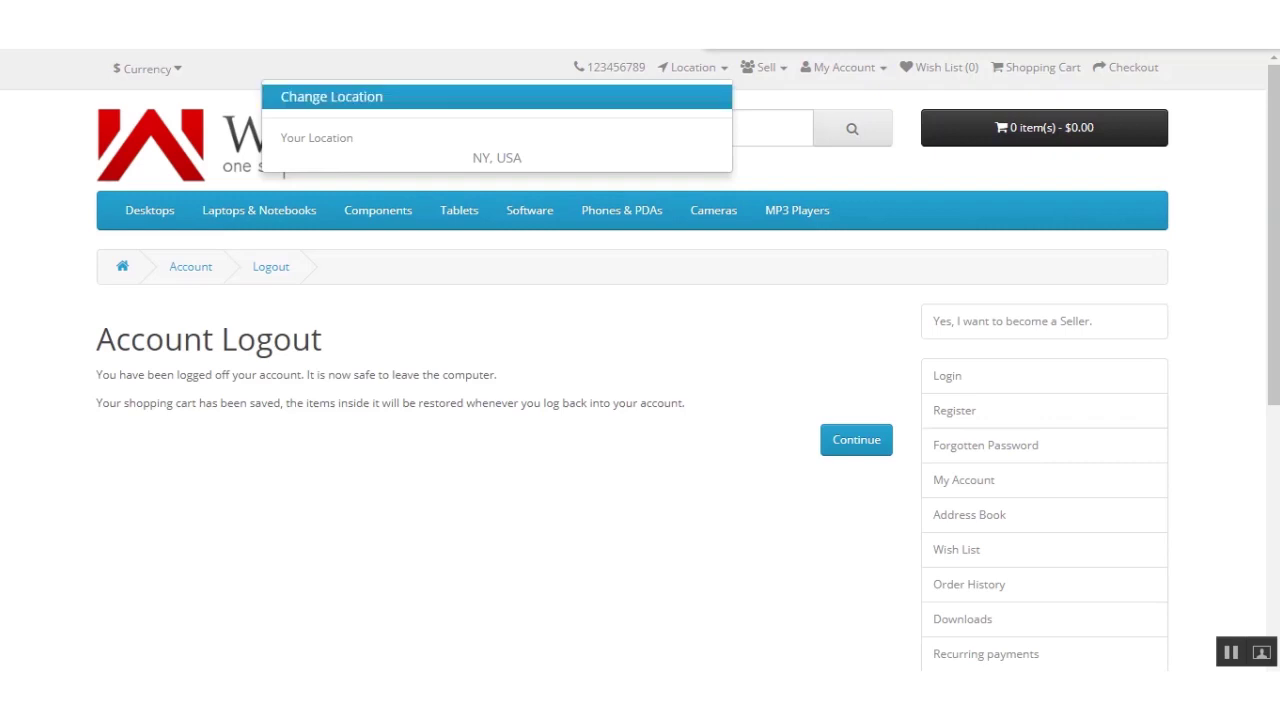
click(331, 96)
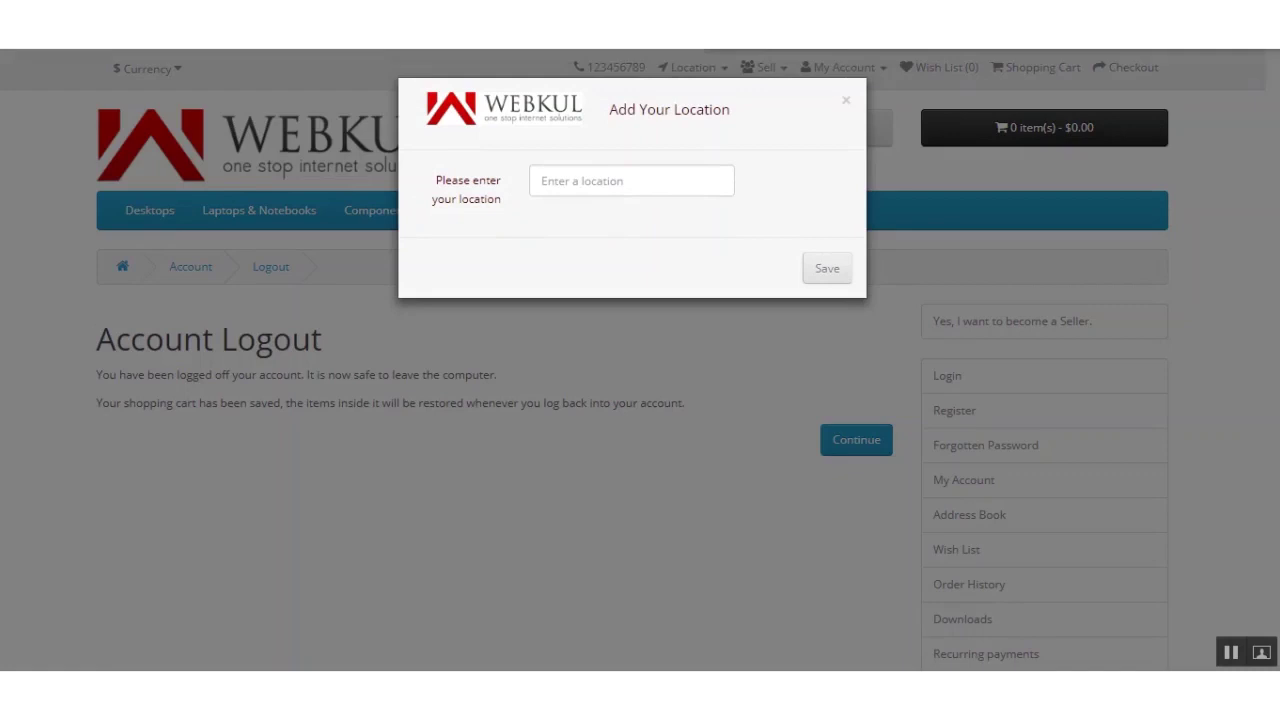
click(846, 100)
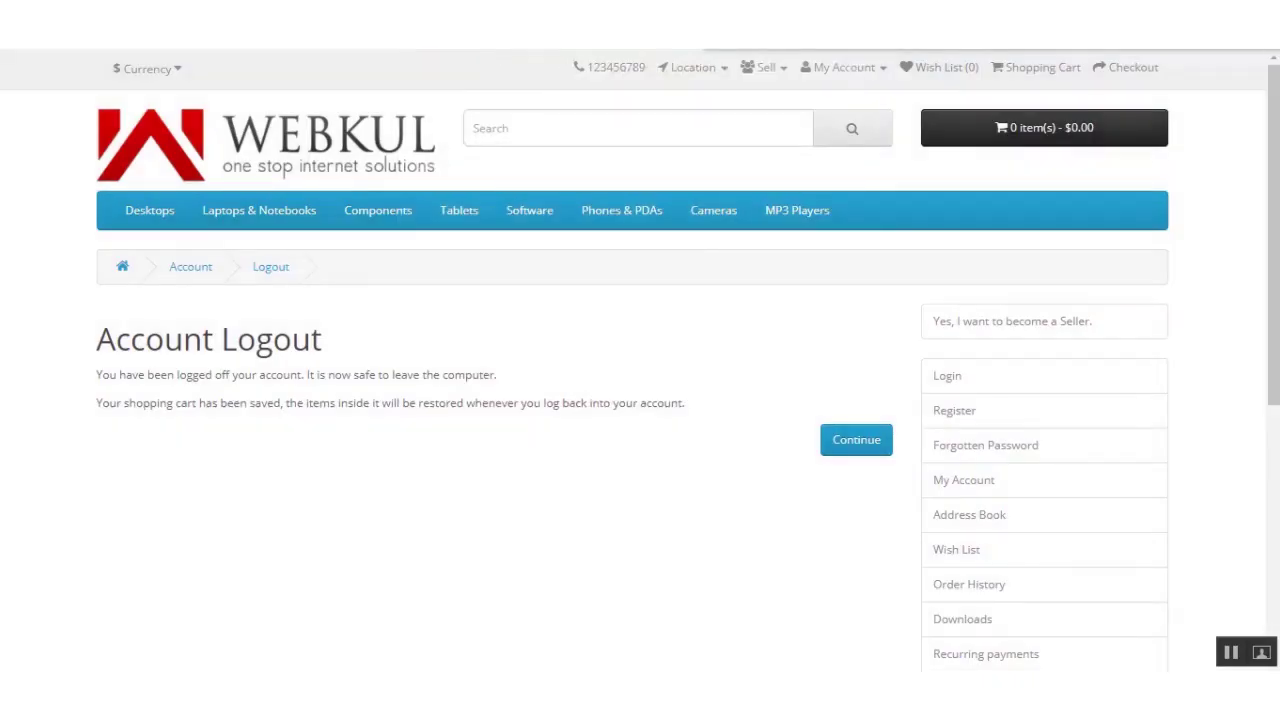
Log in to the storefront customer account and dismiss the browser's offer to save the password
click(844, 67)
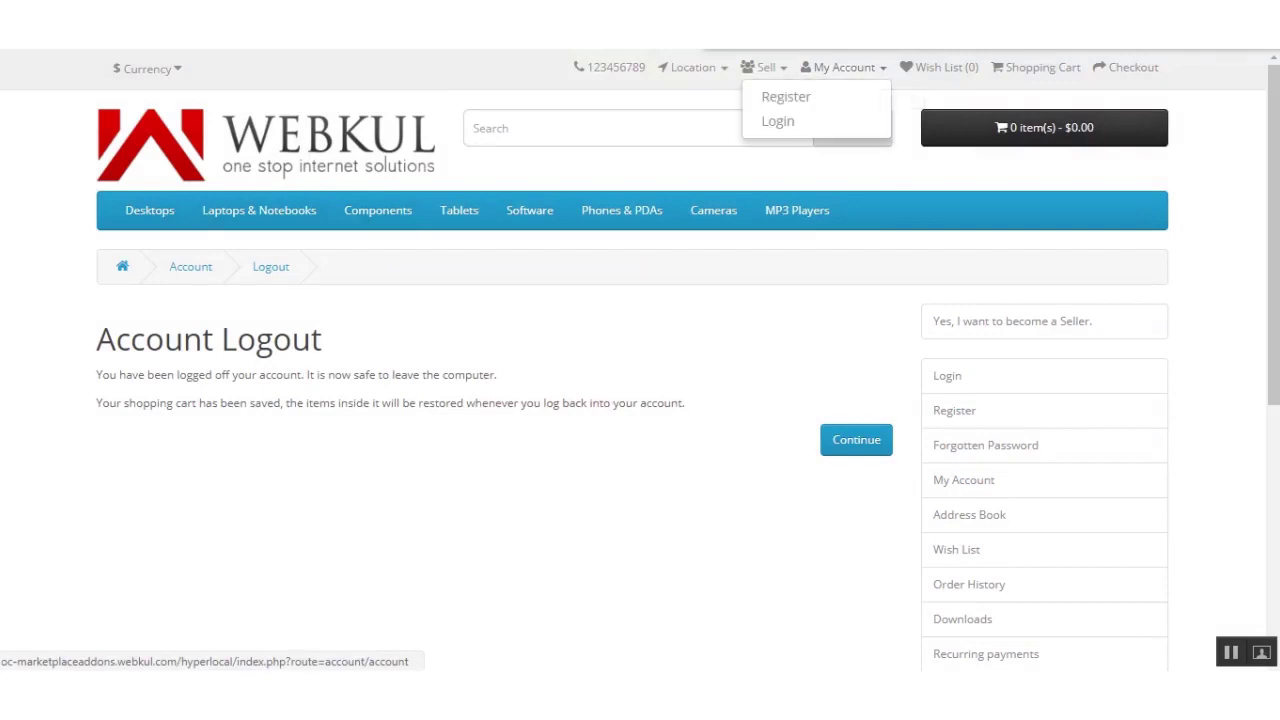
click(777, 121)
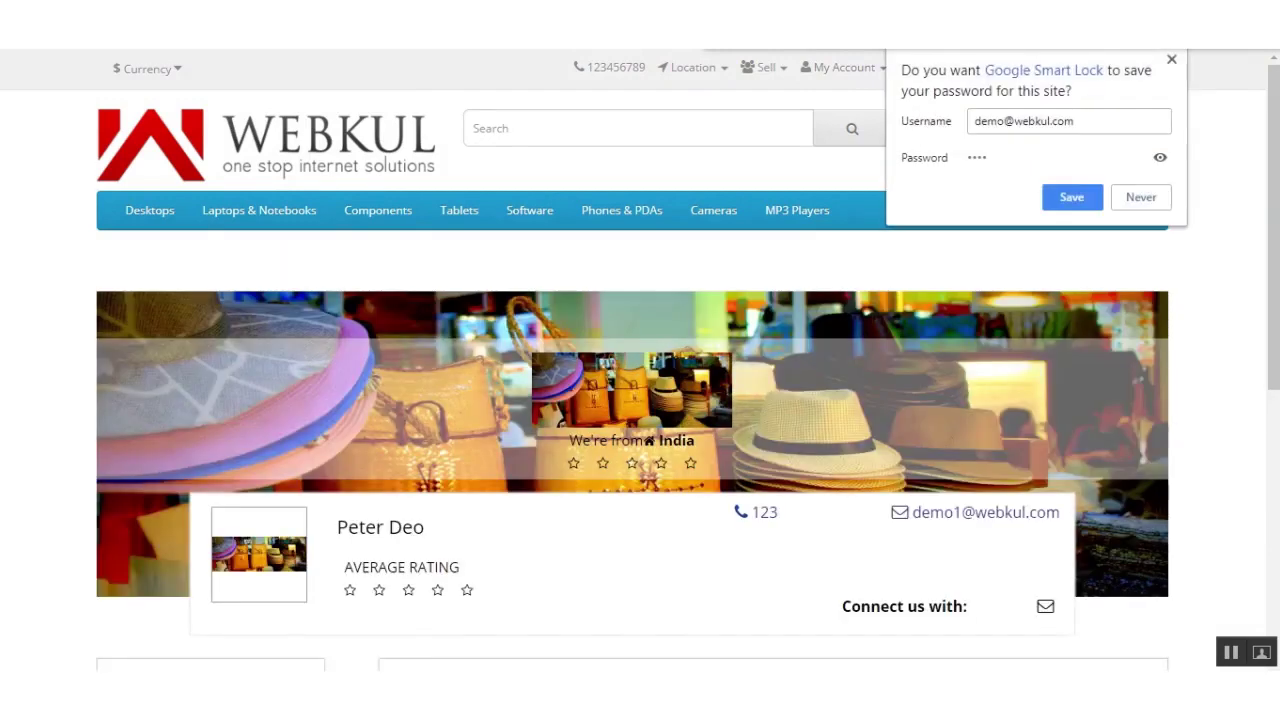
key(Escape)
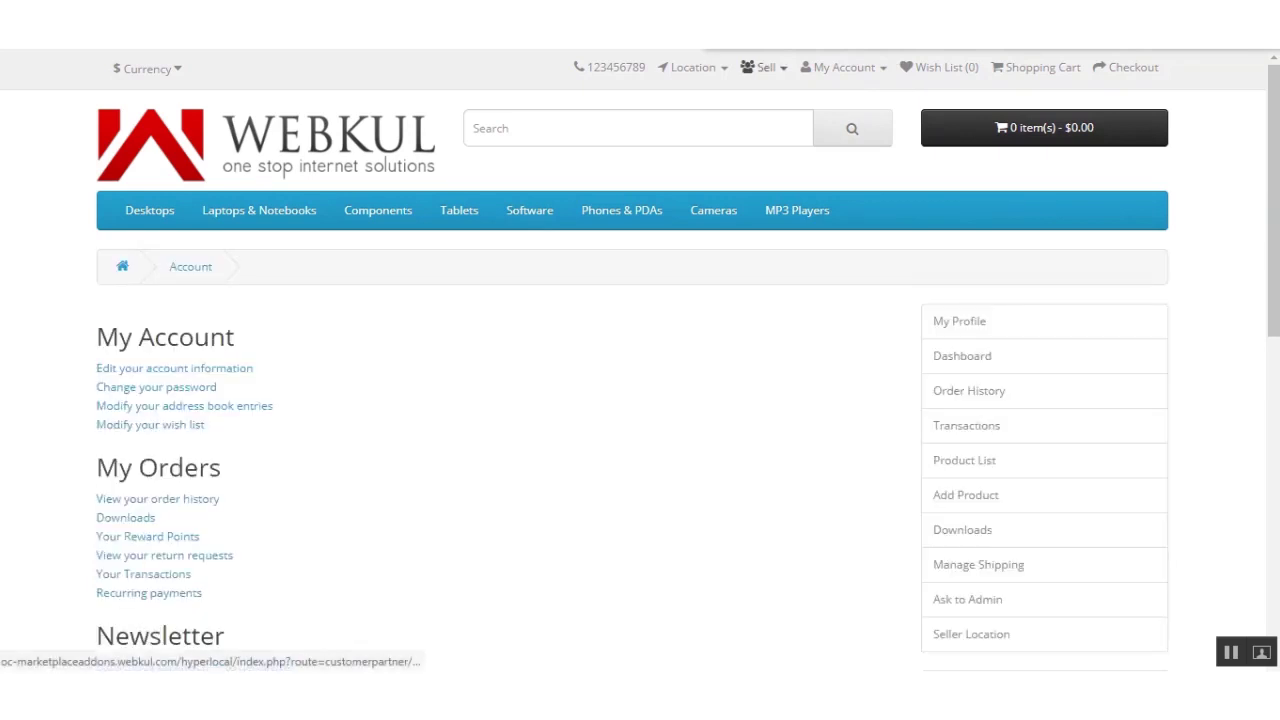
Open the marketplace Sell page, look through its sellers and latest products, and add HTC Touch HD to the cart
click(765, 67)
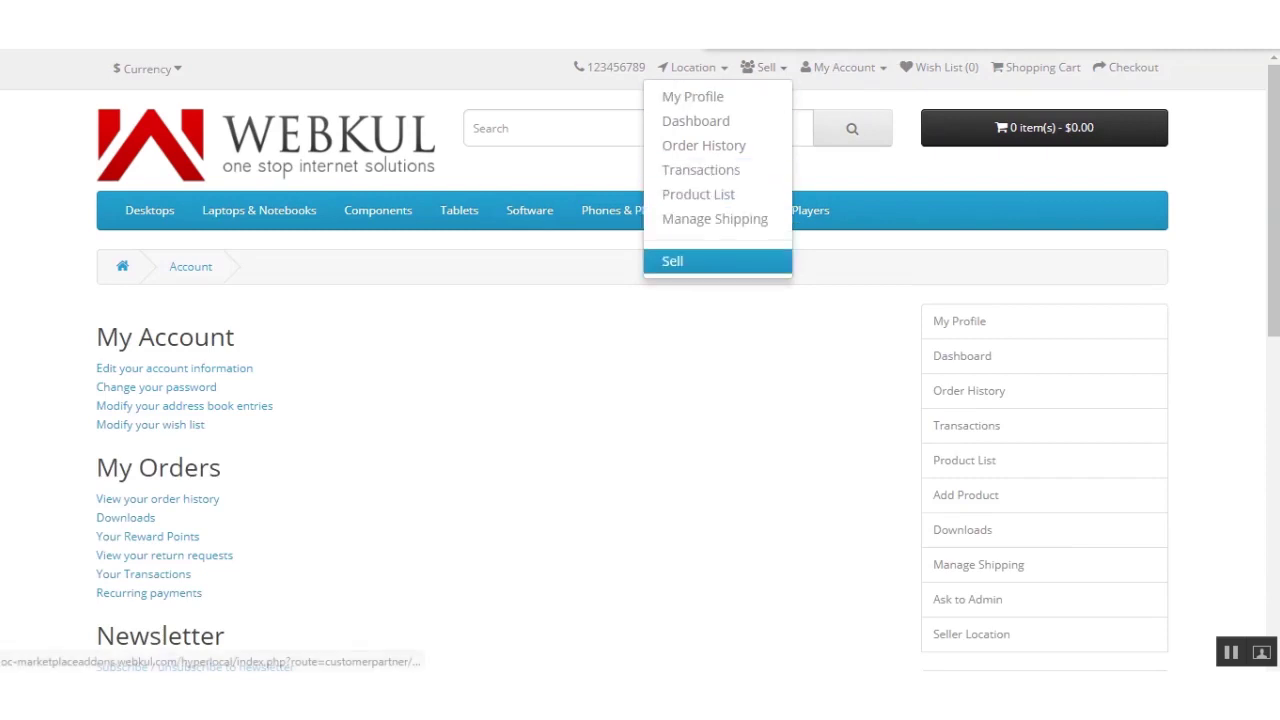
click(700, 260)
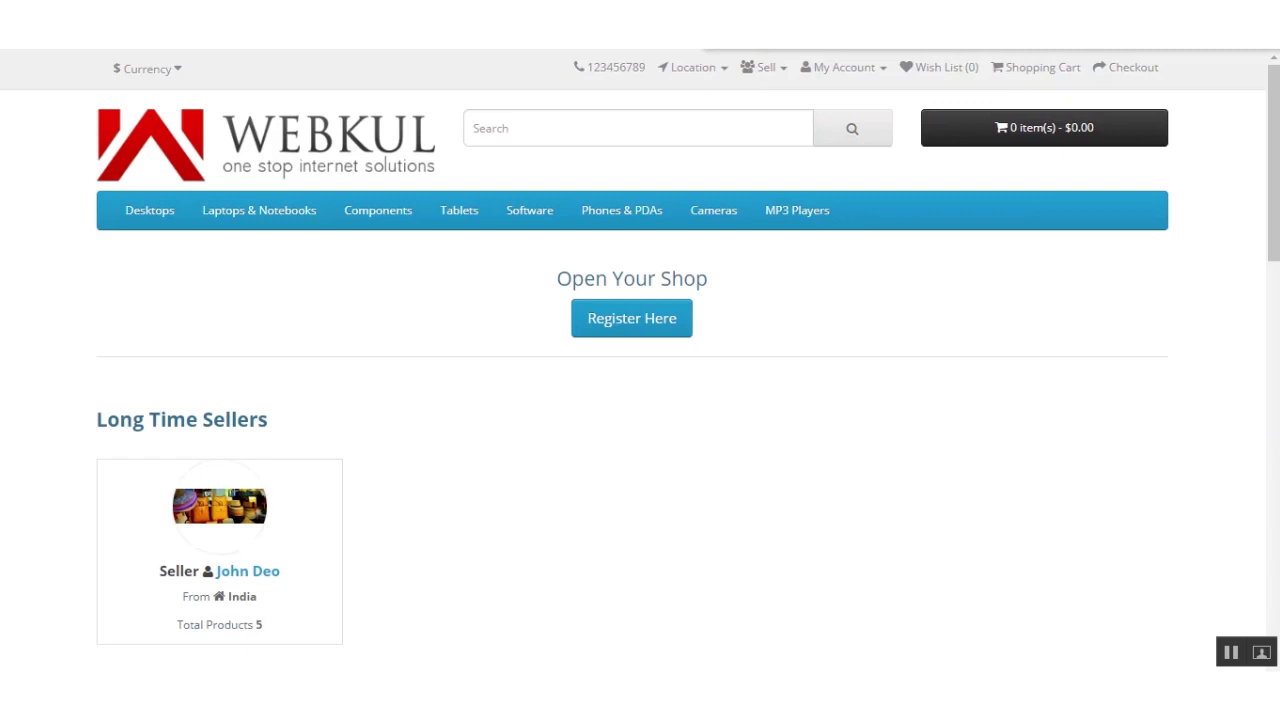
scroll(640, 360, down, 2)
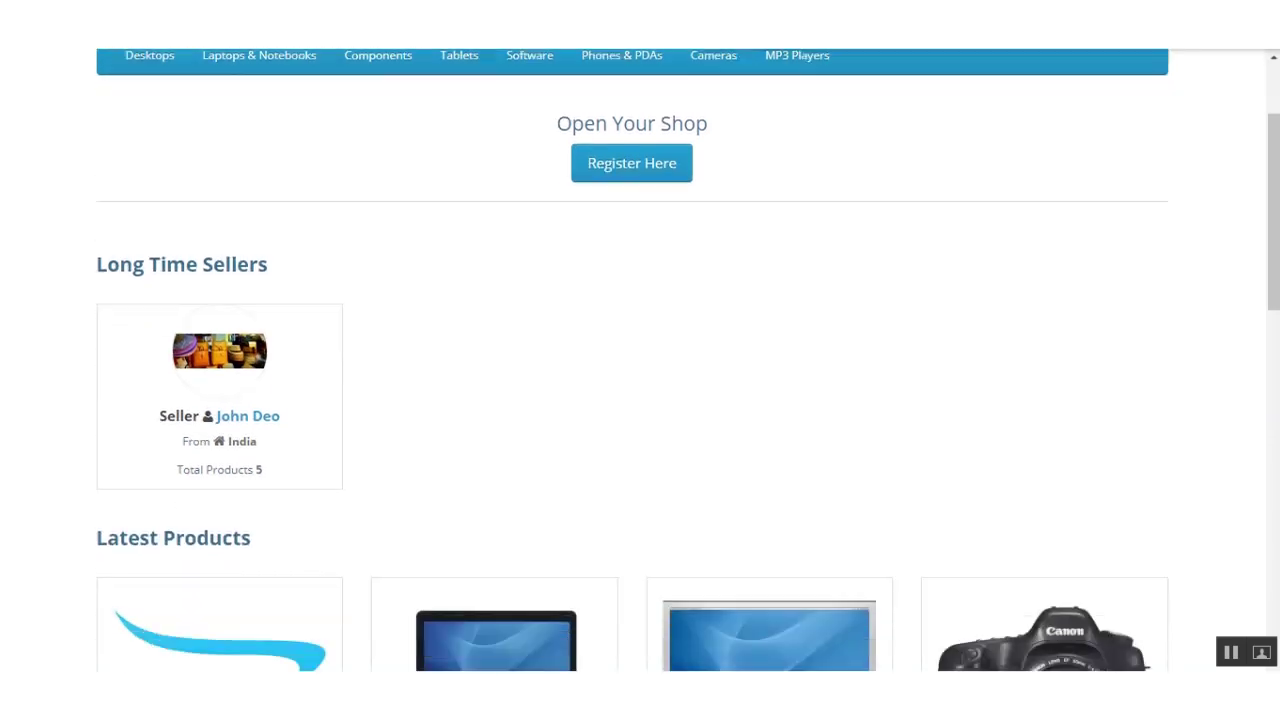
scroll(640, 360, down, 3)
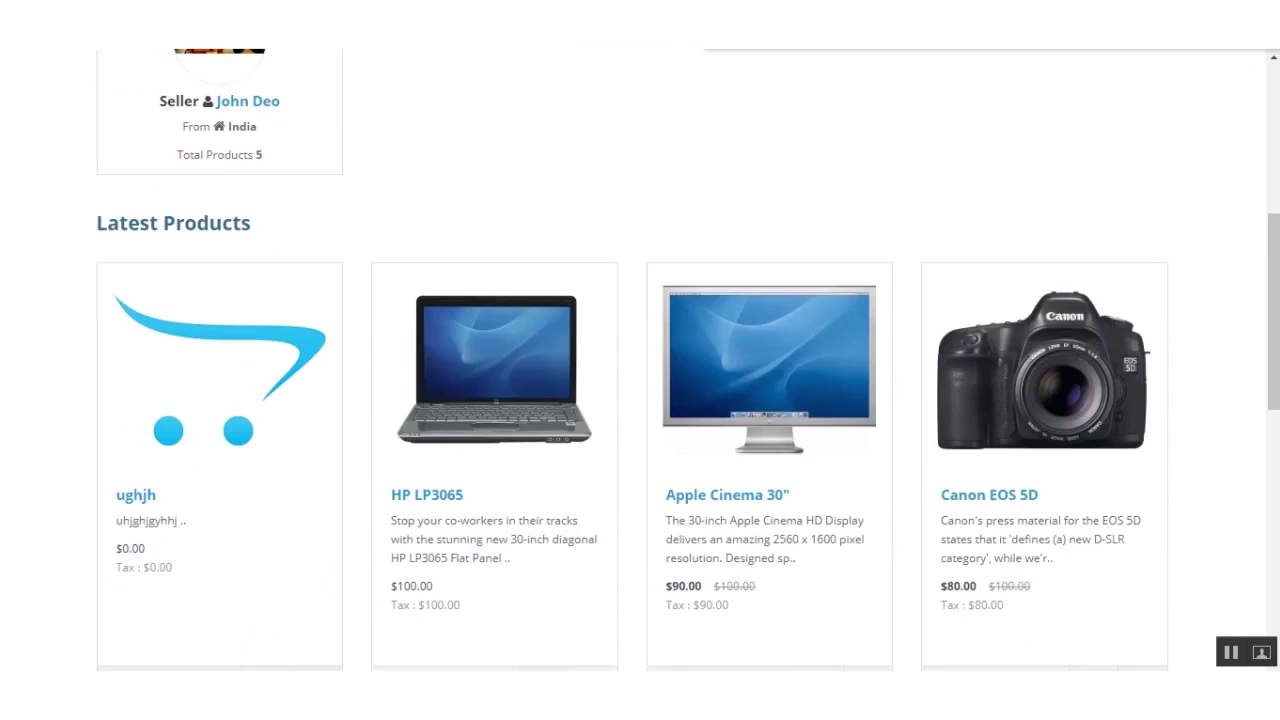
scroll(640, 360, up, 1)
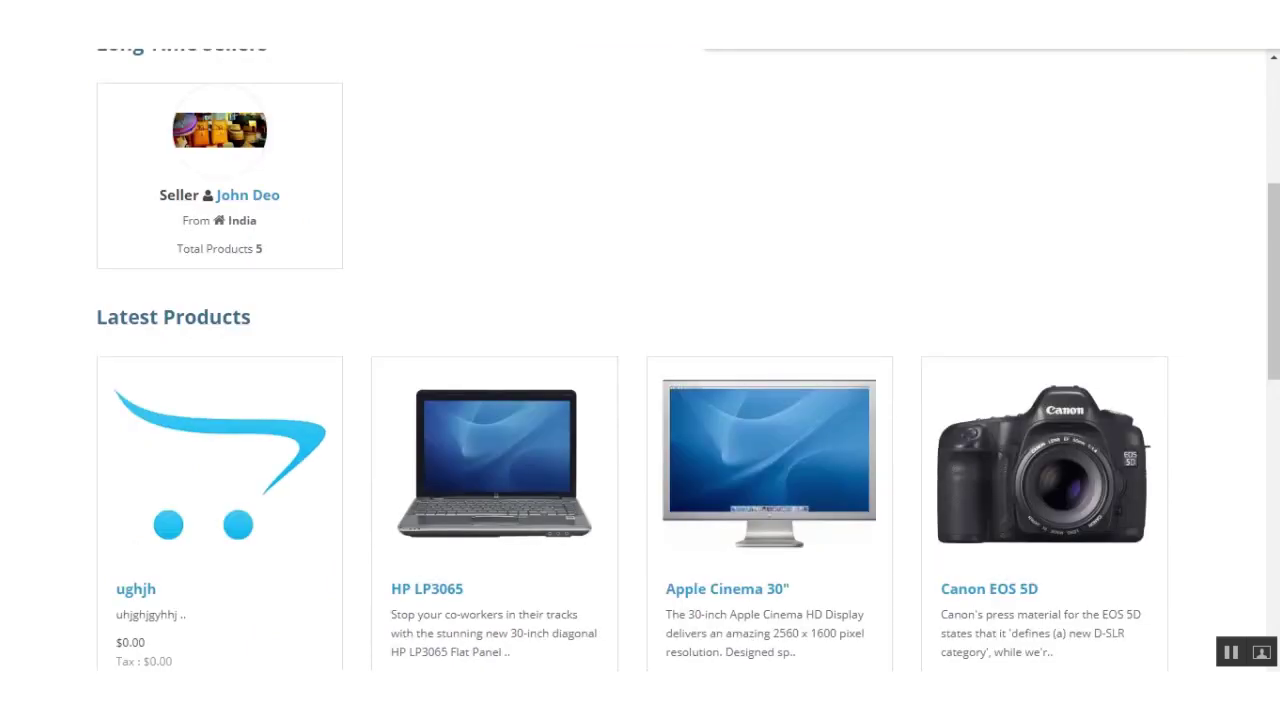
scroll(640, 360, down, 5)
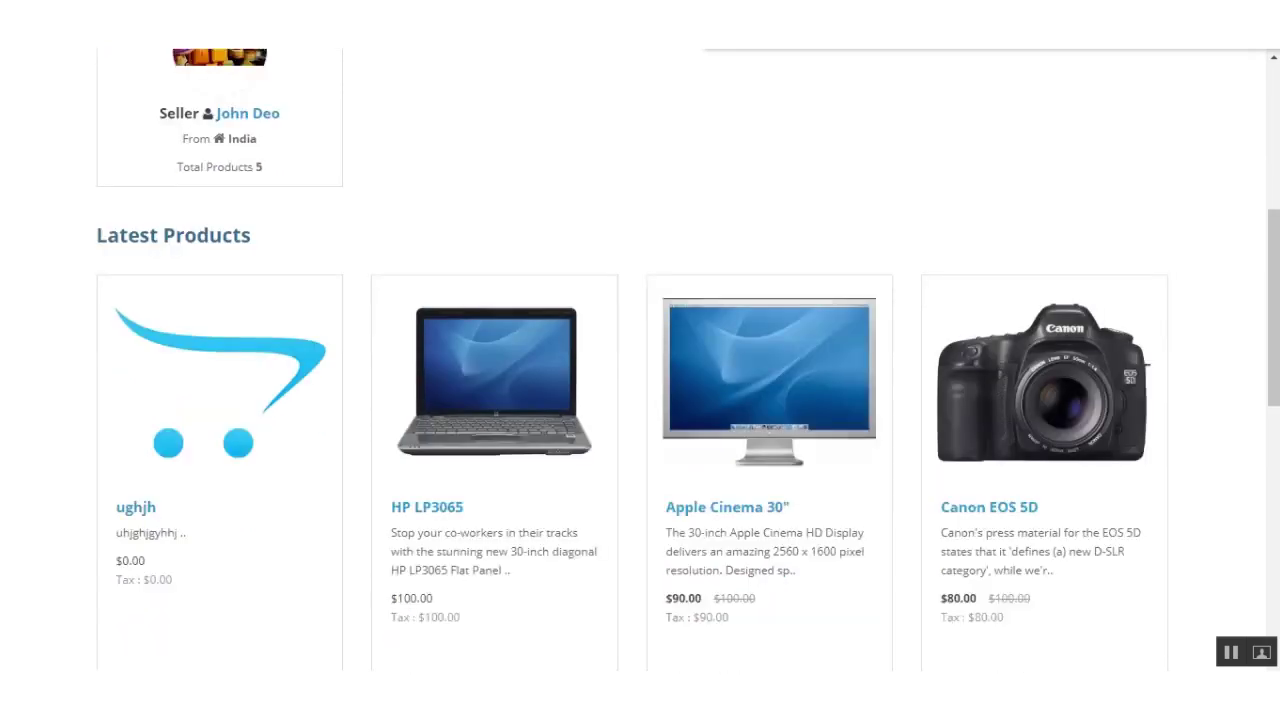
scroll(170, 488, down, 3)
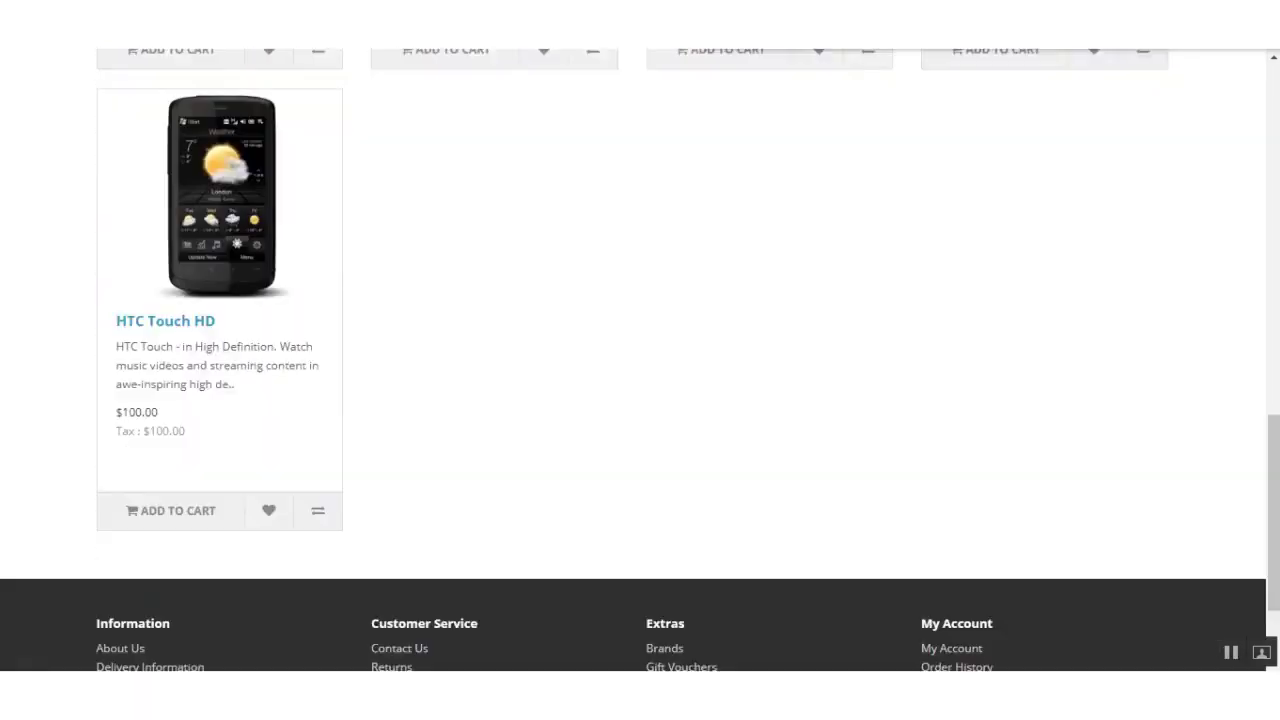
click(170, 488)
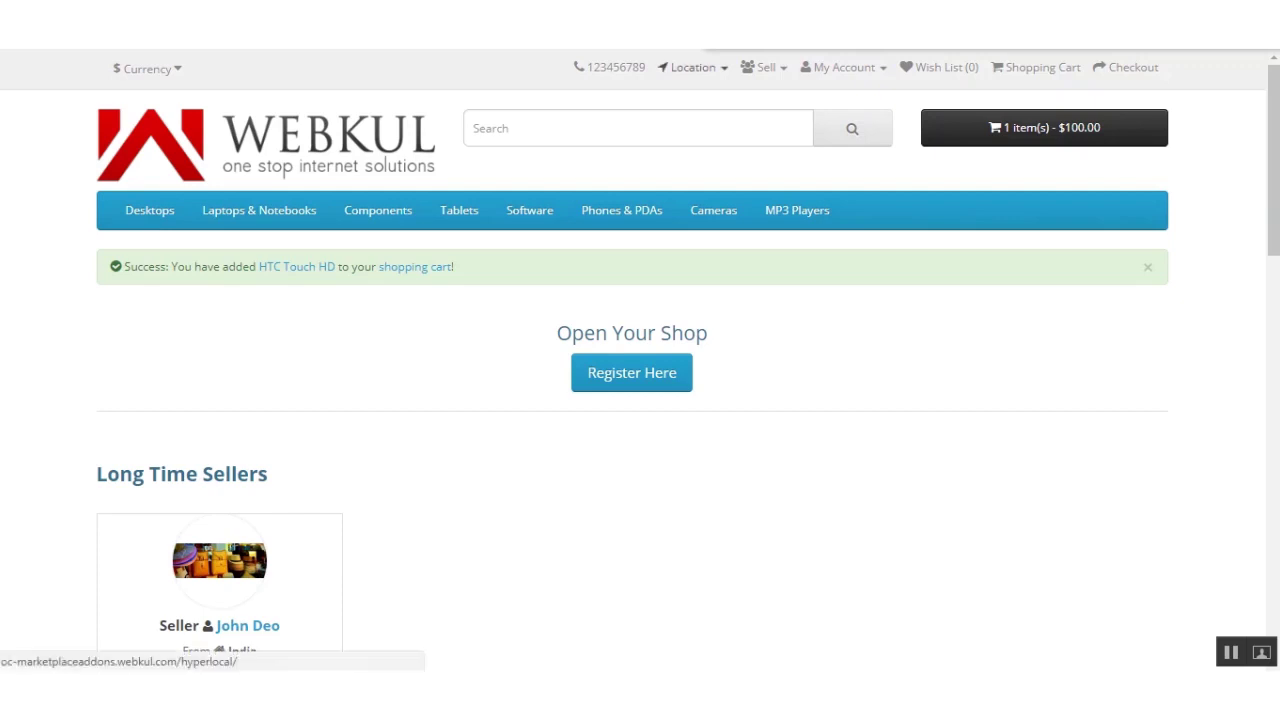
Change the shopper's location to Mumbai, Maharashtra, India, save it, and accept that the cart may be cleared
click(693, 67)
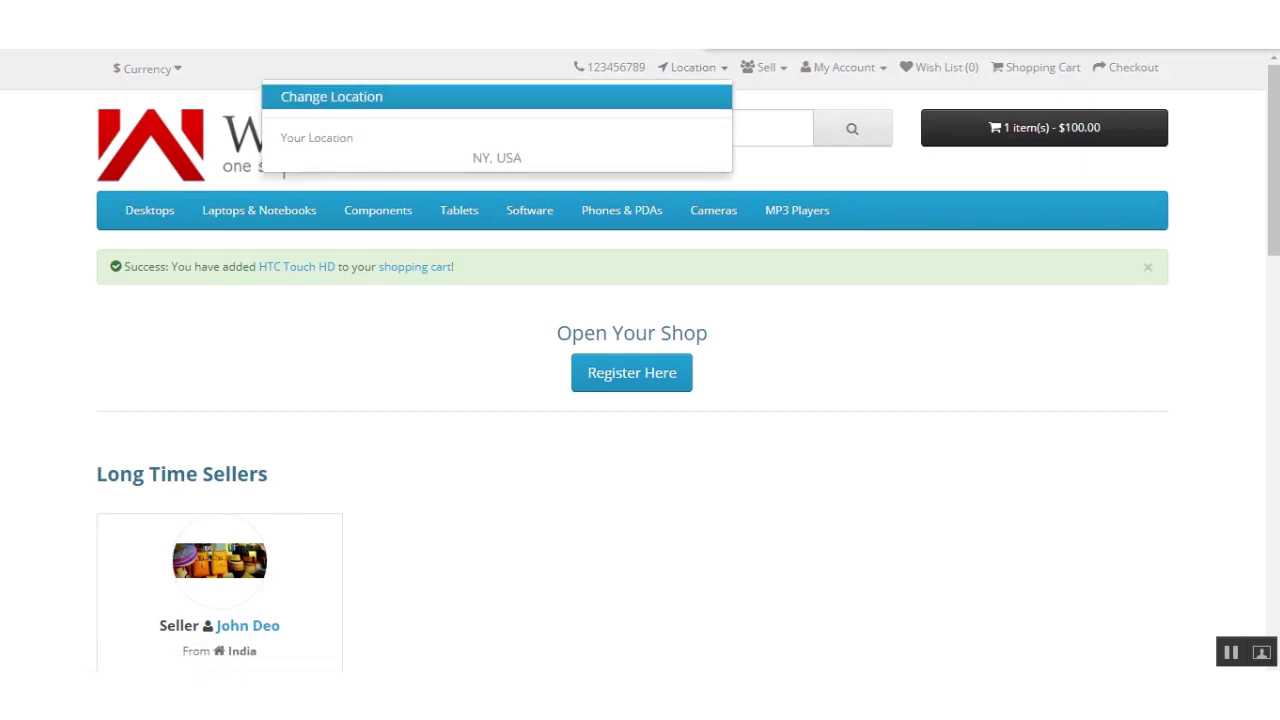
click(331, 96)
click(631, 213)
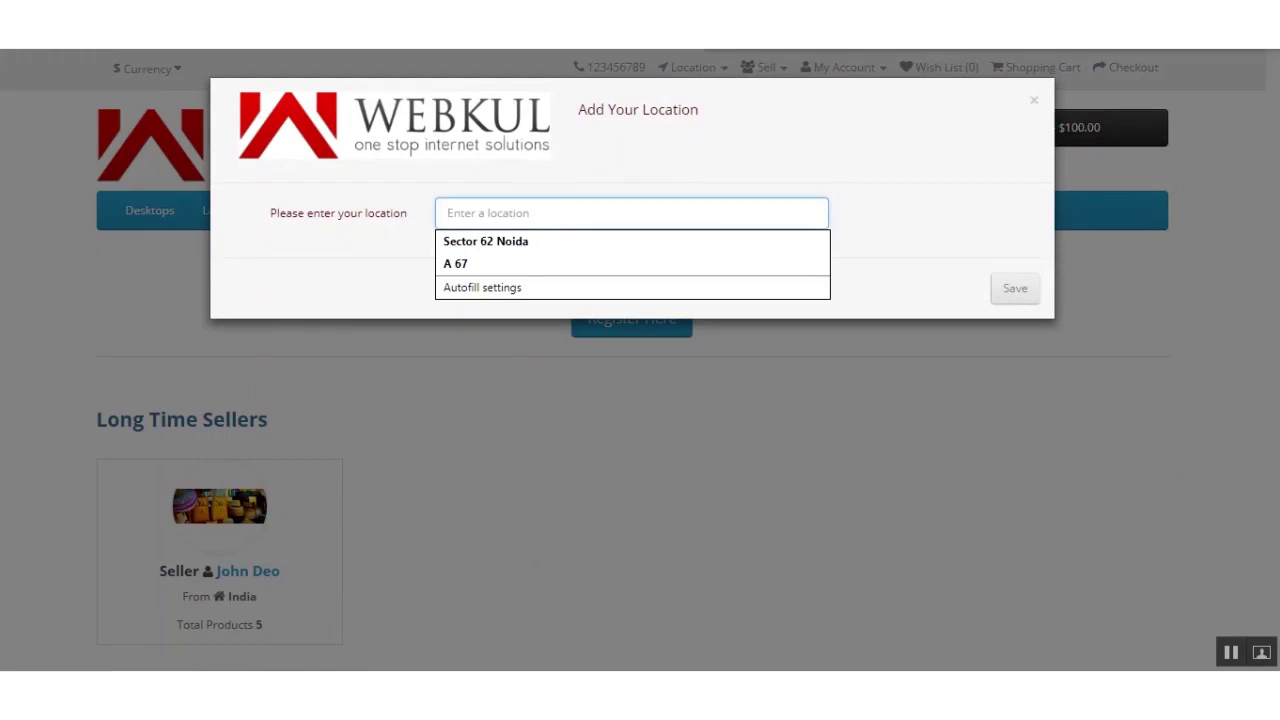
text(mumbai)
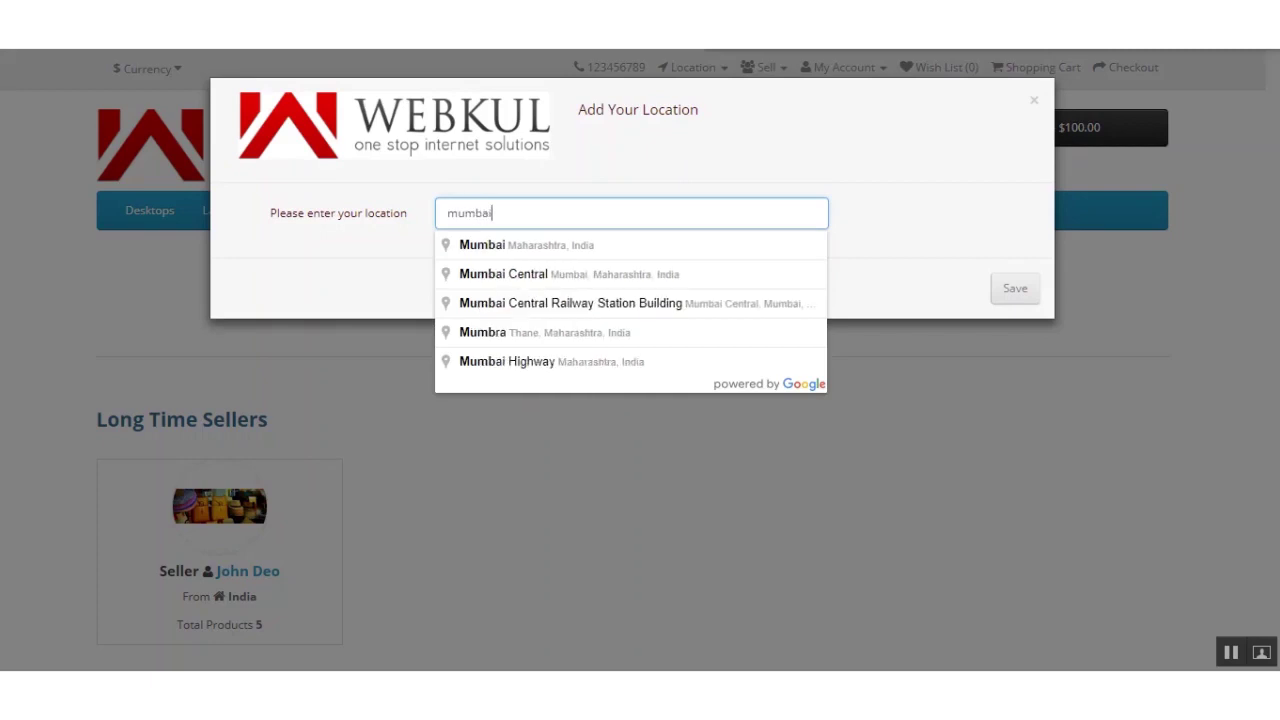
key(Down)
key(Return)
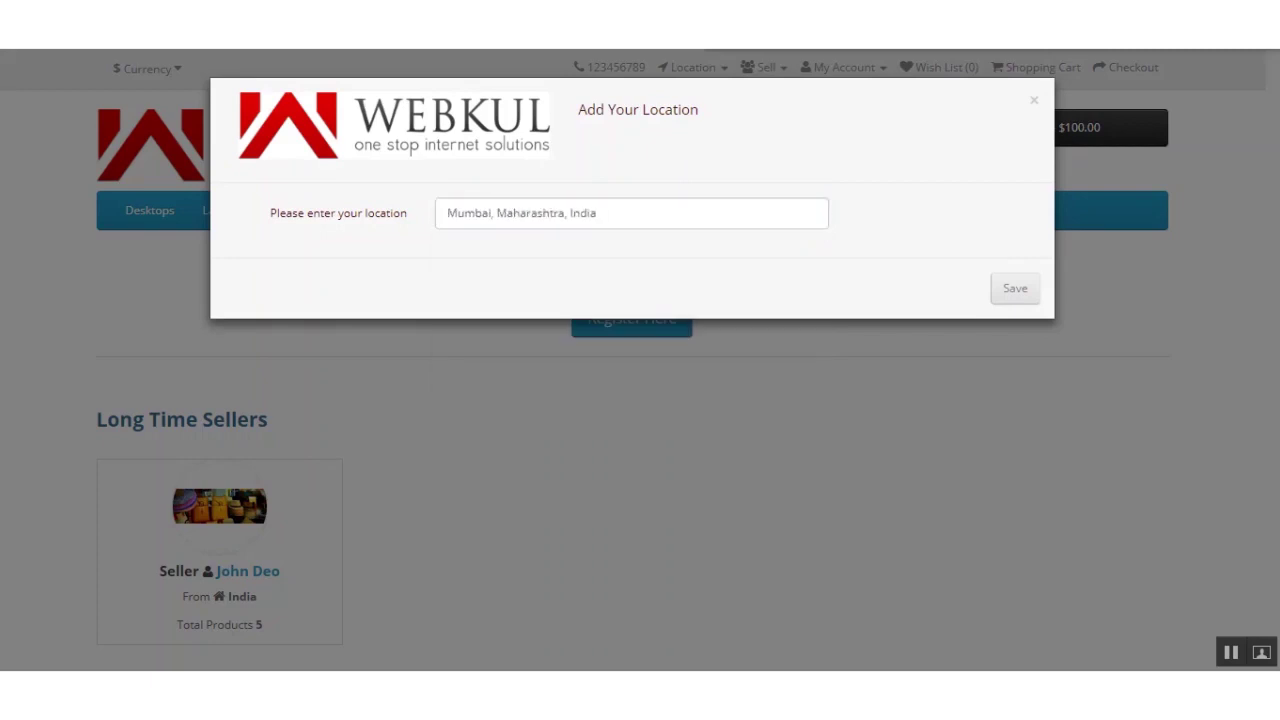
click(1015, 288)
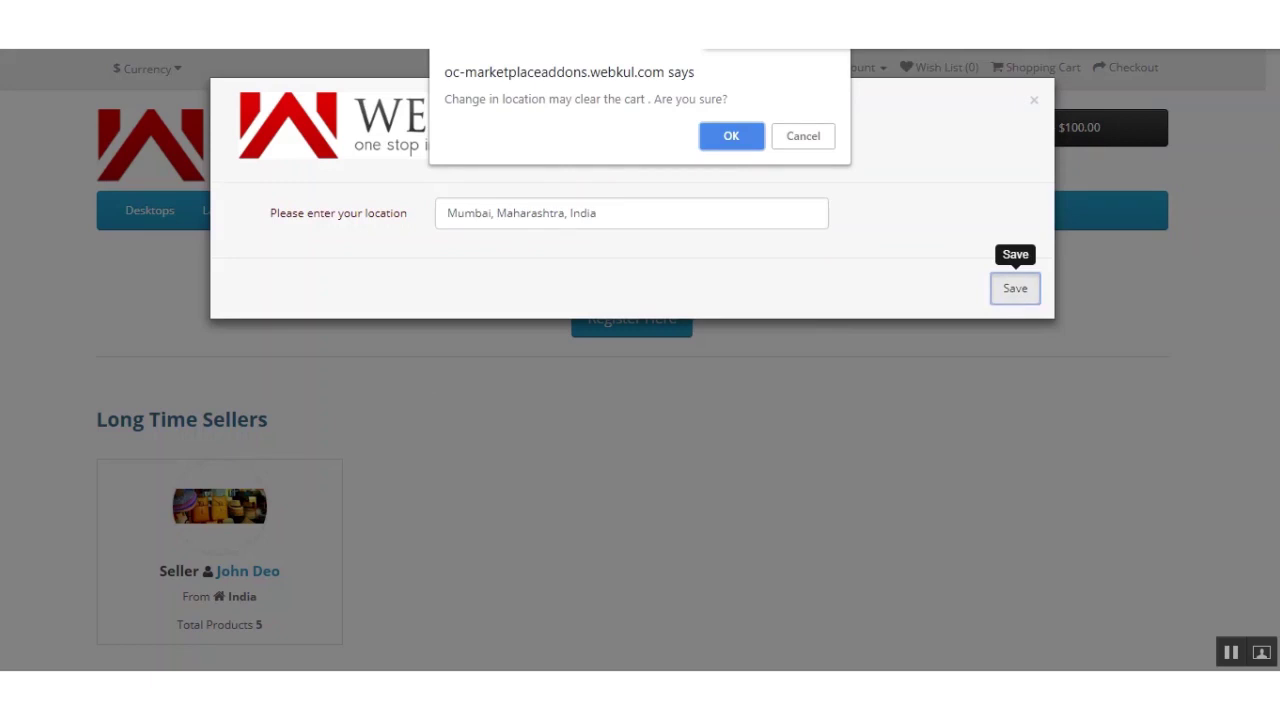
key(Return)
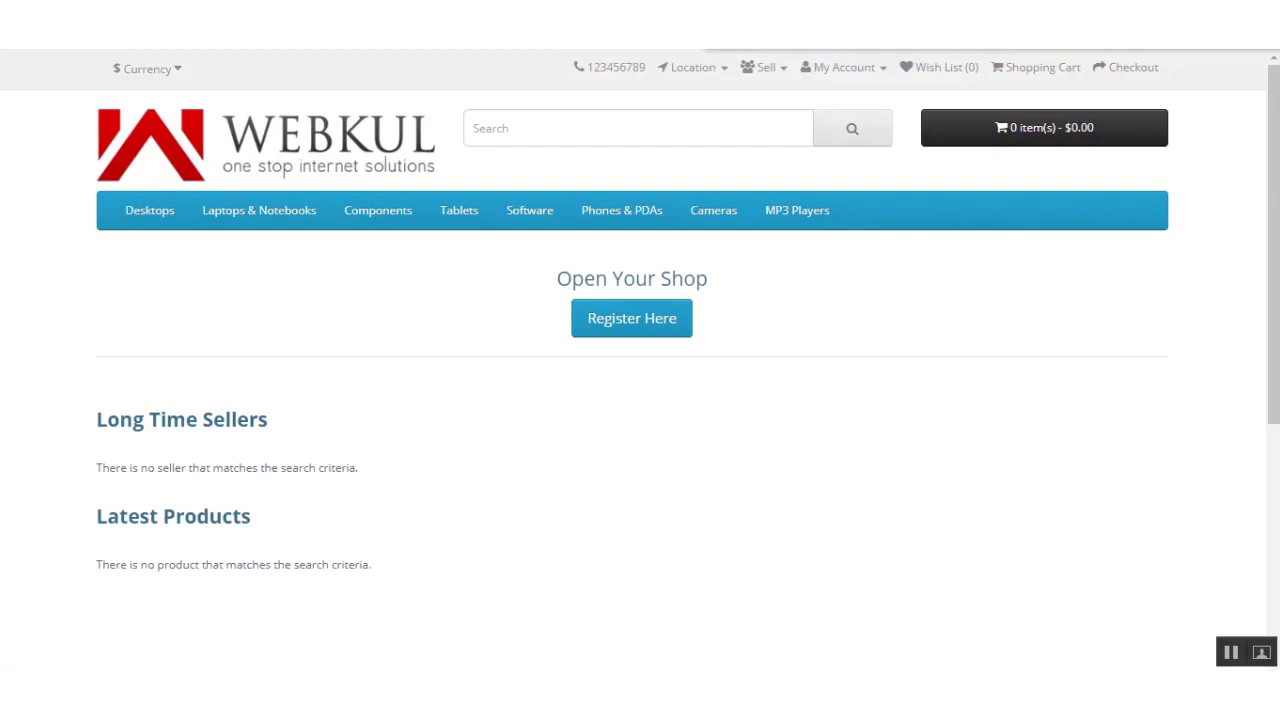
Review the Sell page's seller and product lists, then change the shopper's location to New York, NY, USA and save it
scroll(640, 360, down, 2)
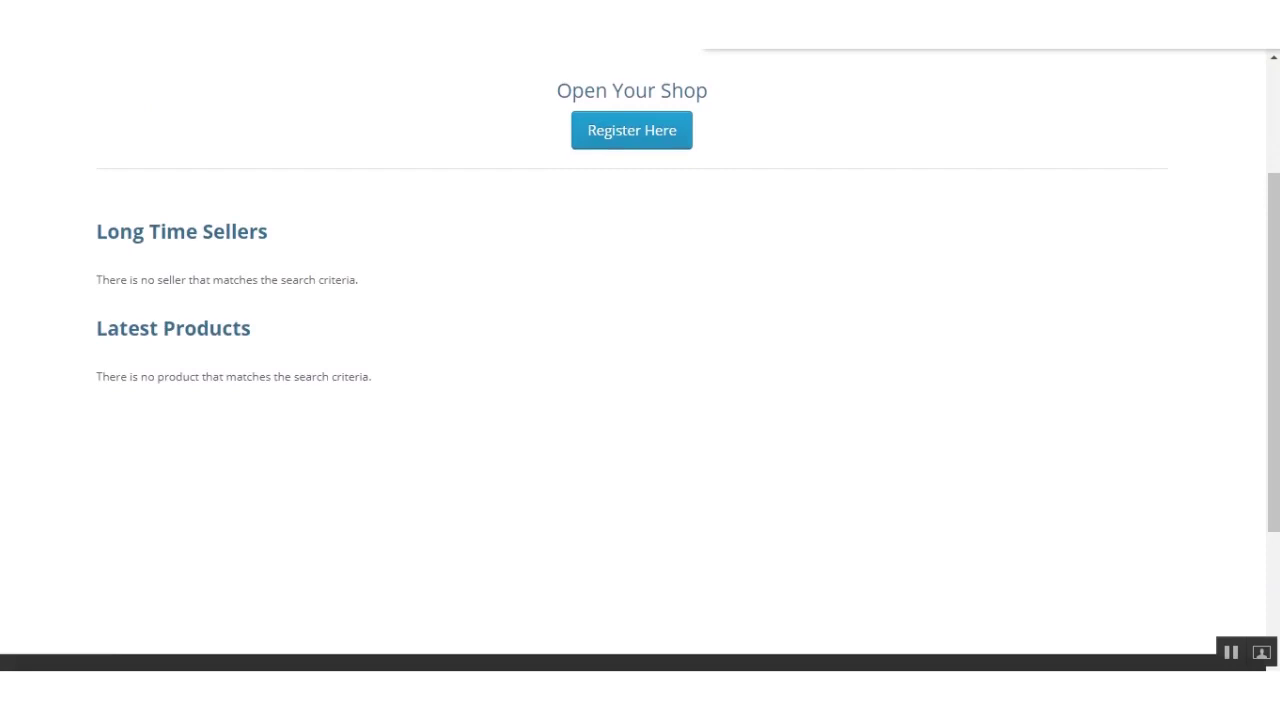
scroll(640, 360, up, 1)
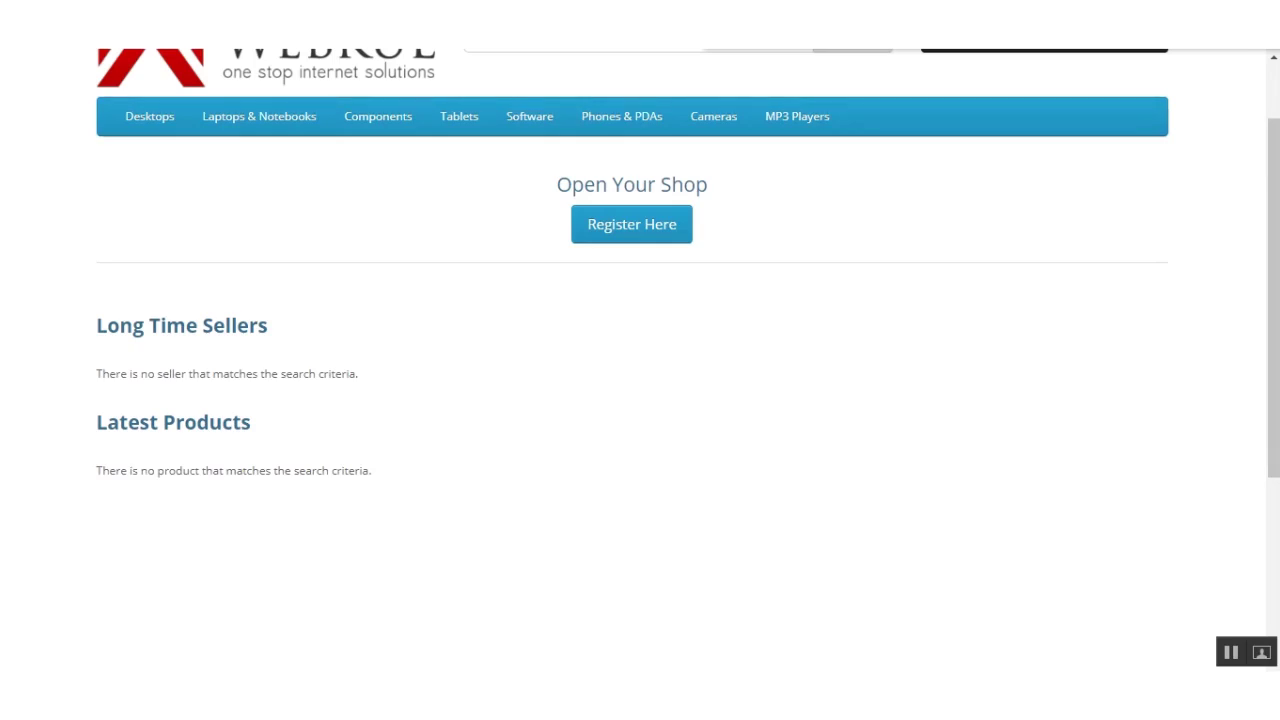
scroll(640, 294, up, 2)
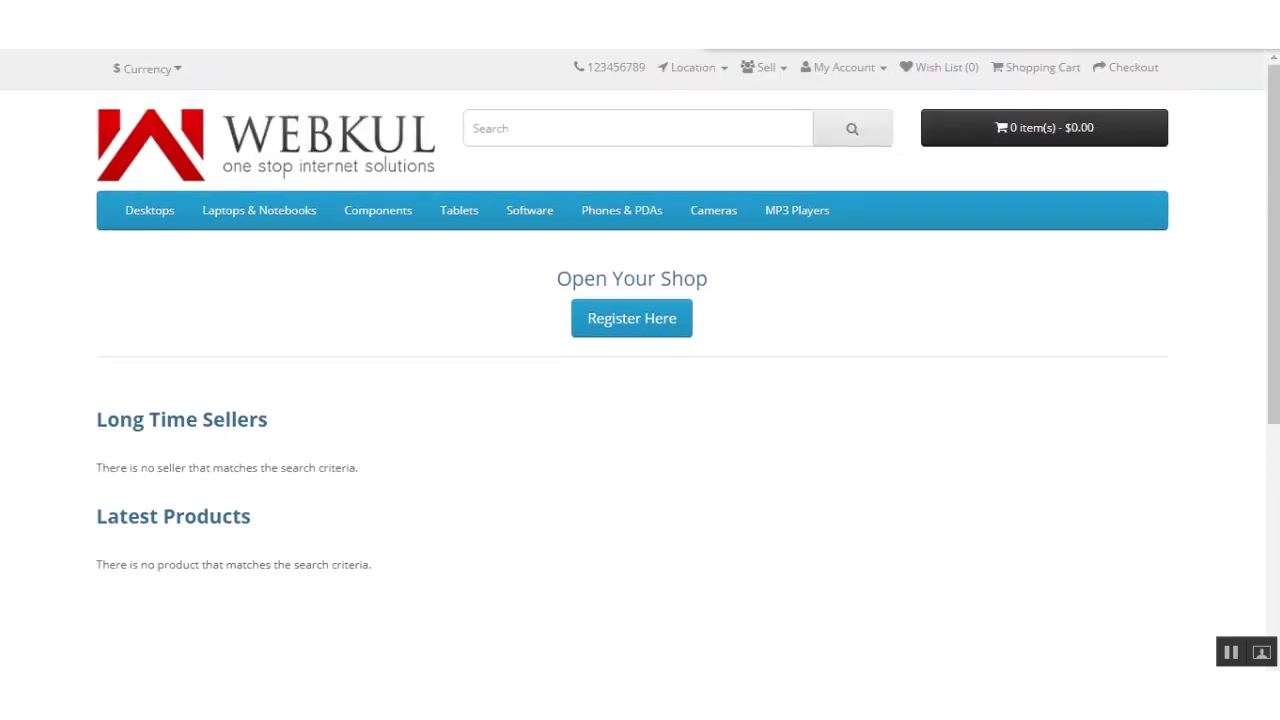
click(693, 67)
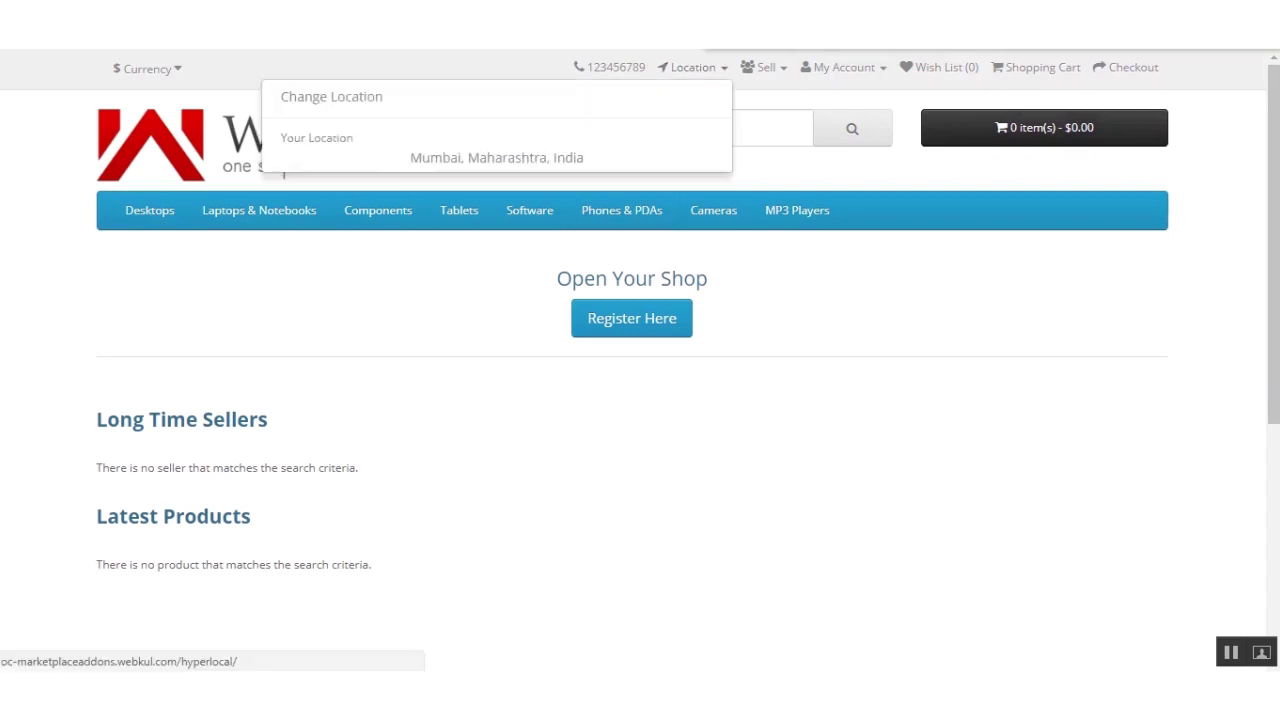
click(331, 96)
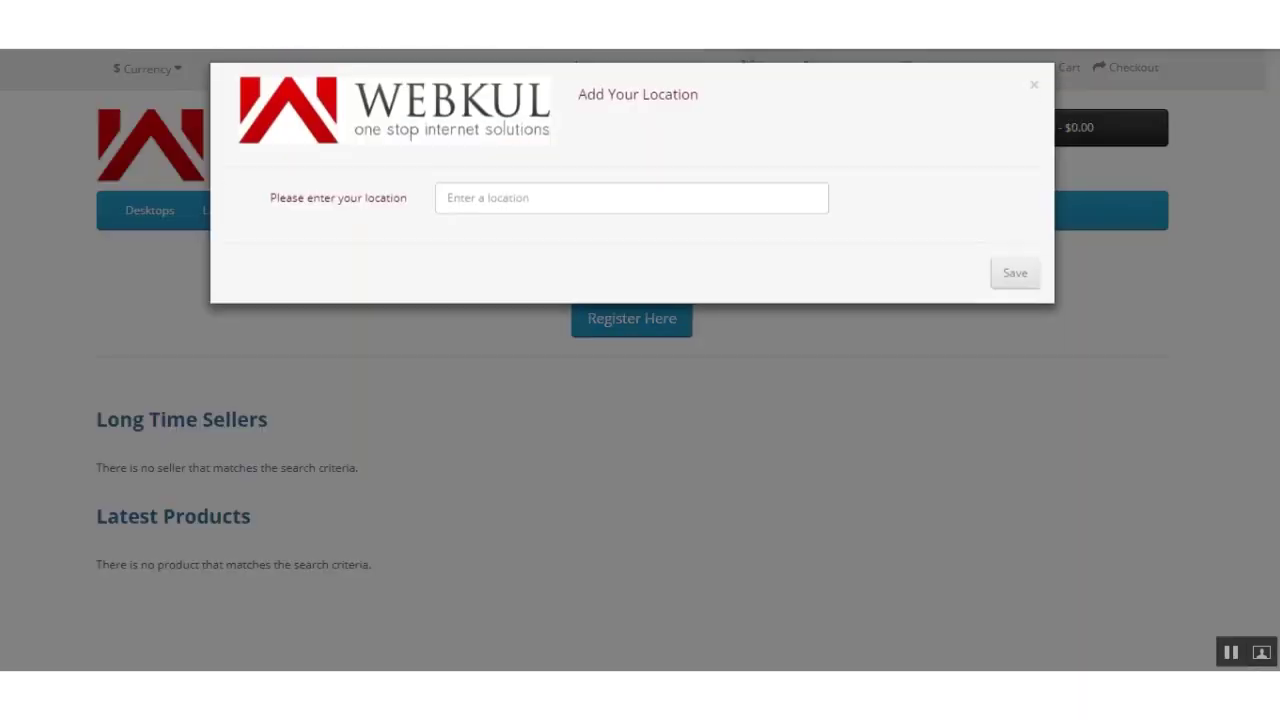
text(new)
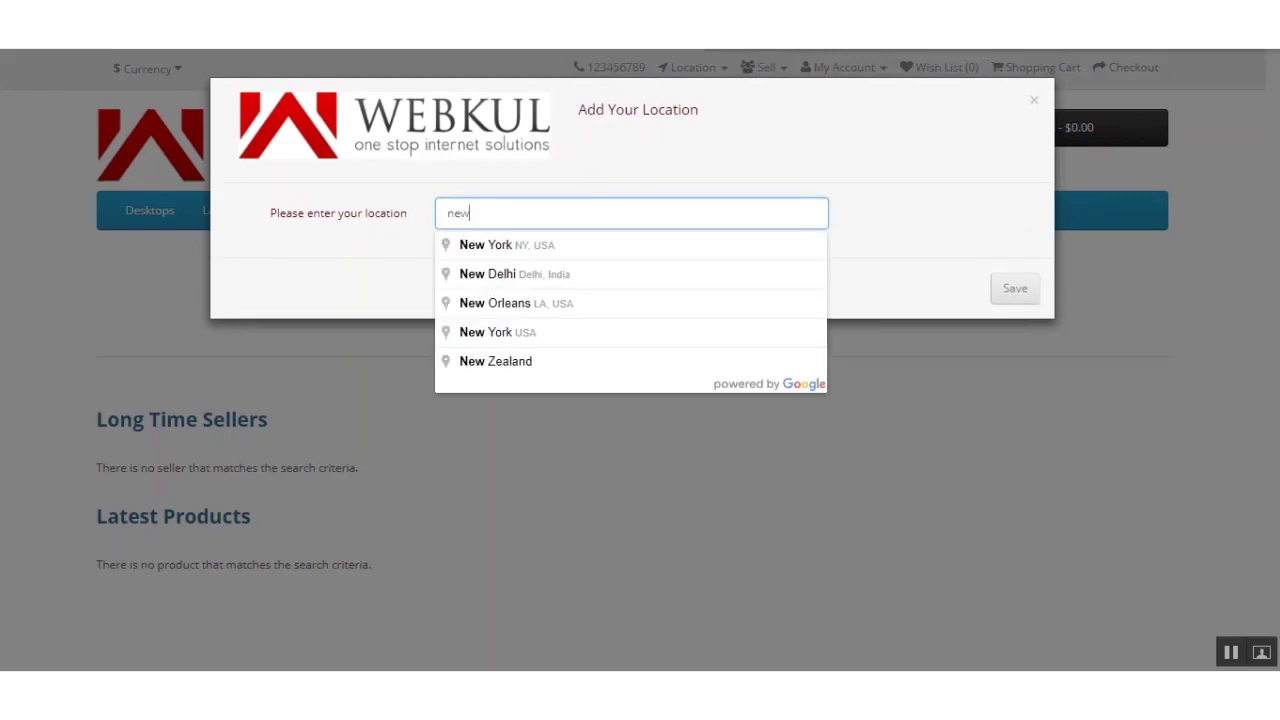
click(507, 244)
click(1015, 288)
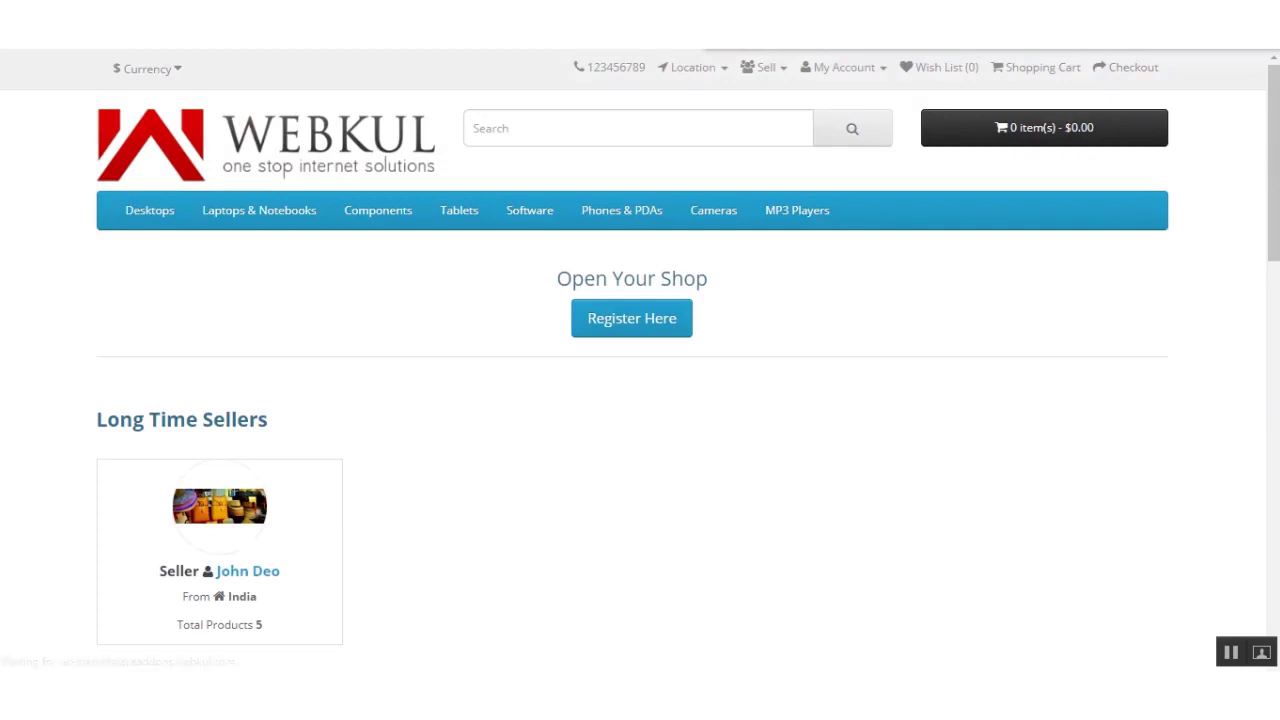
Add HTC Touch HD from the latest products to the cart and view the full shopping cart down to its totals
scroll(640, 360, down, 10)
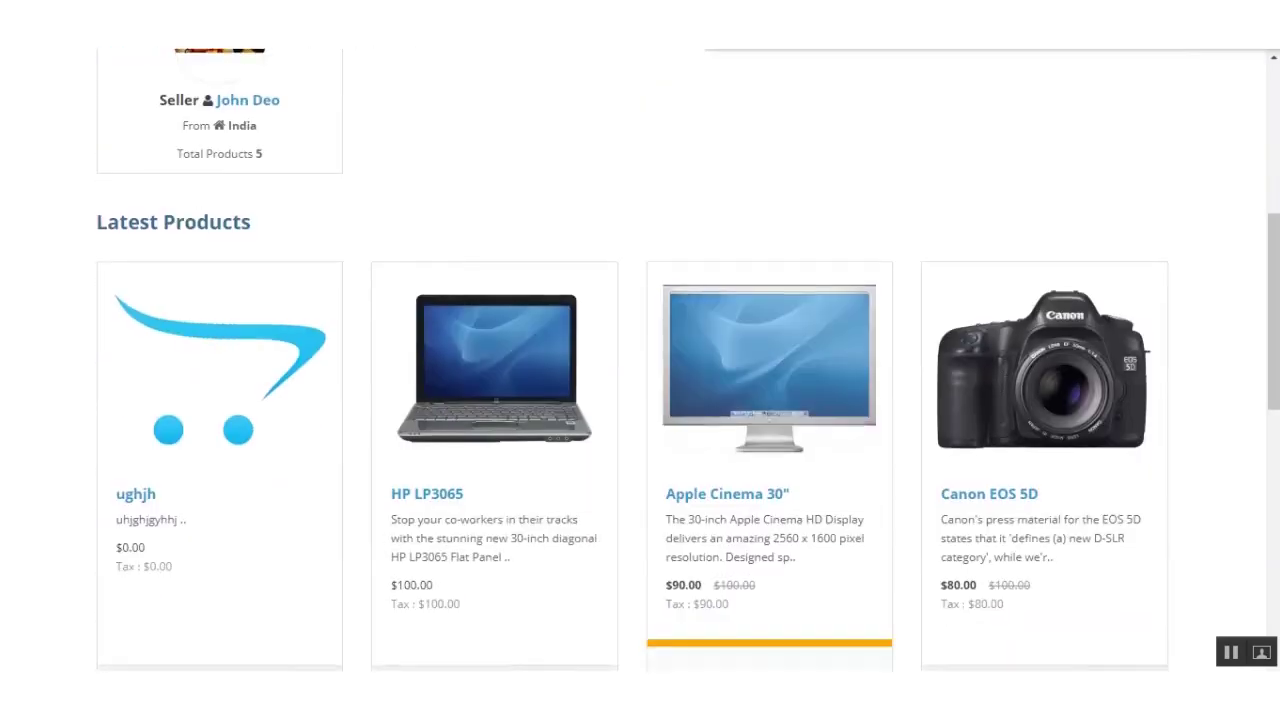
scroll(640, 360, down, 1)
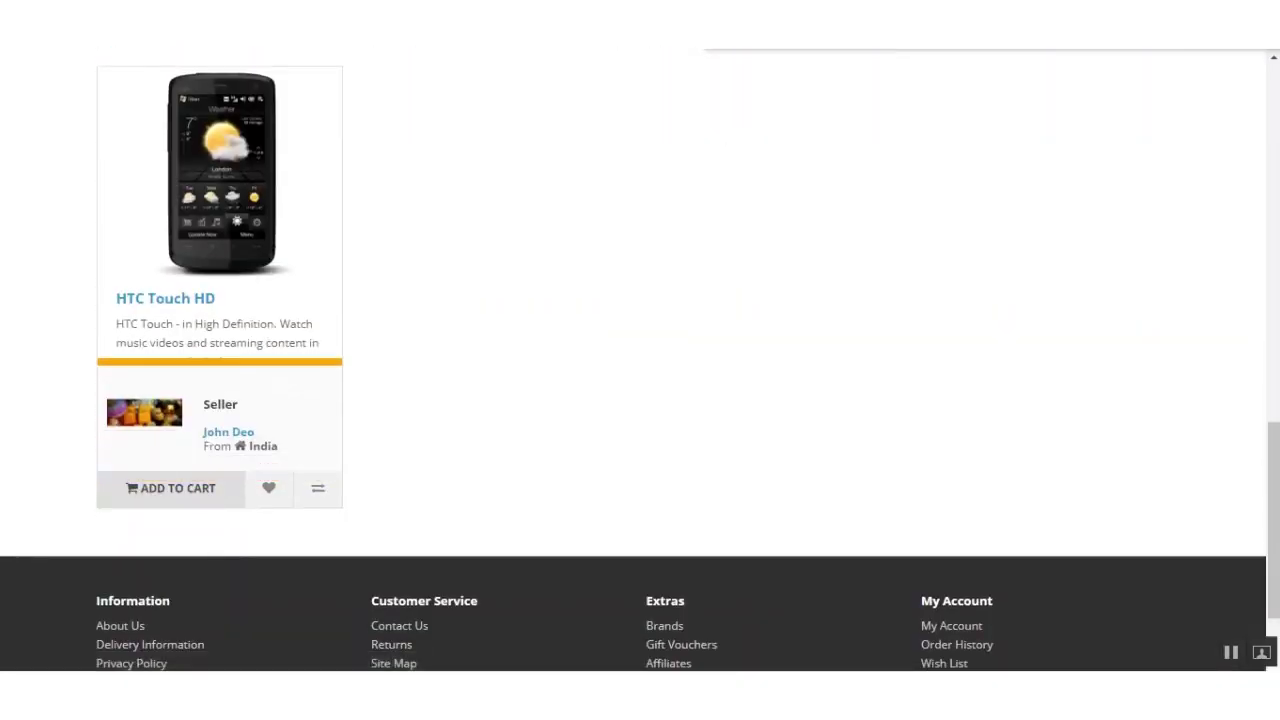
scroll(640, 360, up, 3)
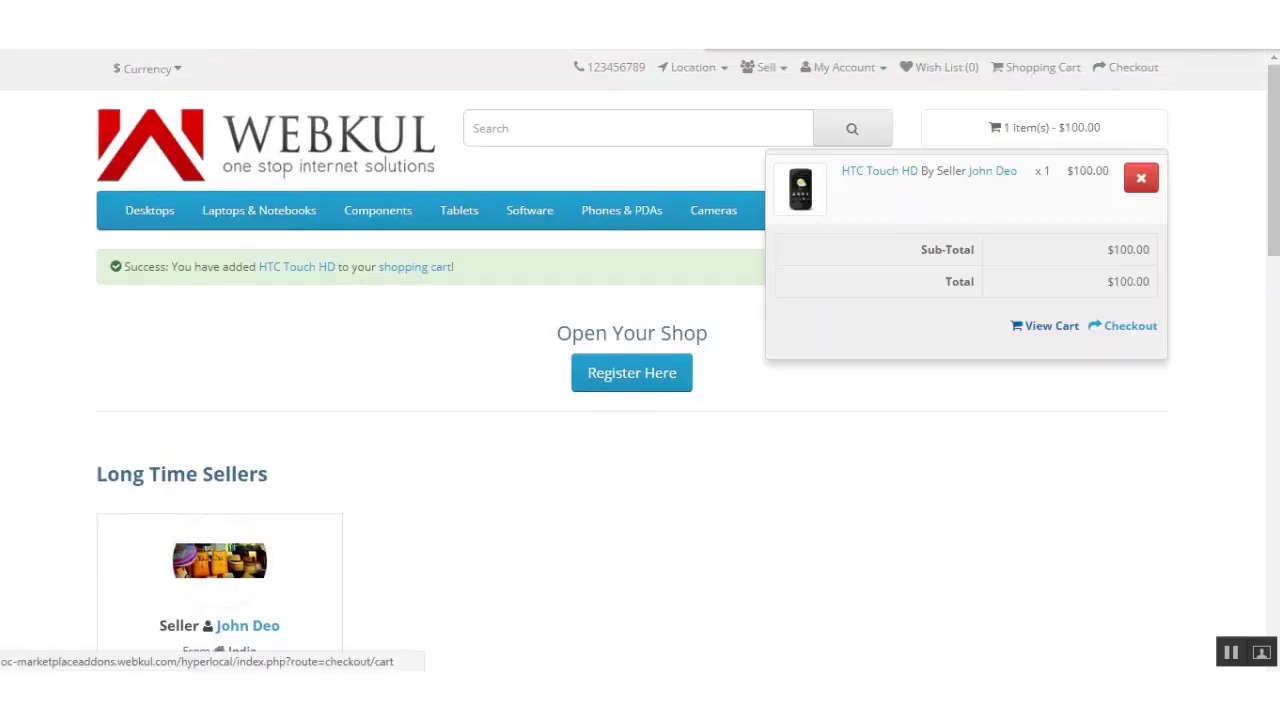
click(1050, 325)
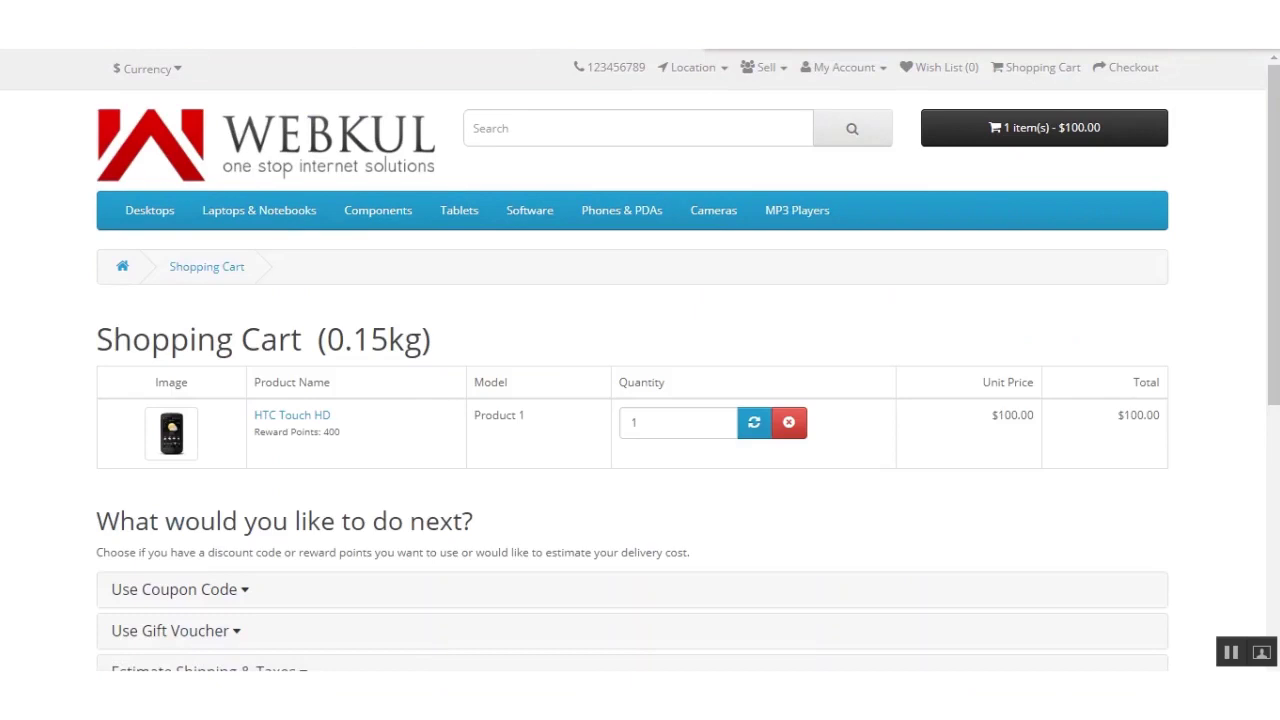
scroll(640, 360, down, 5)
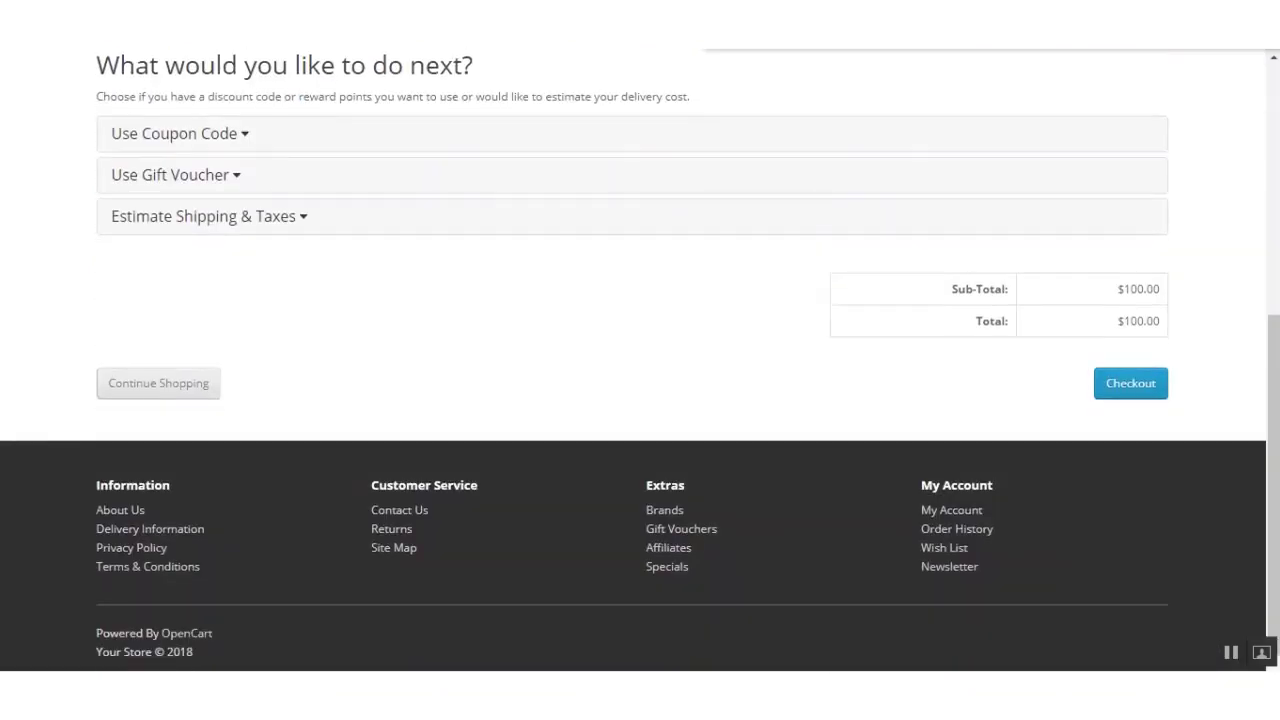